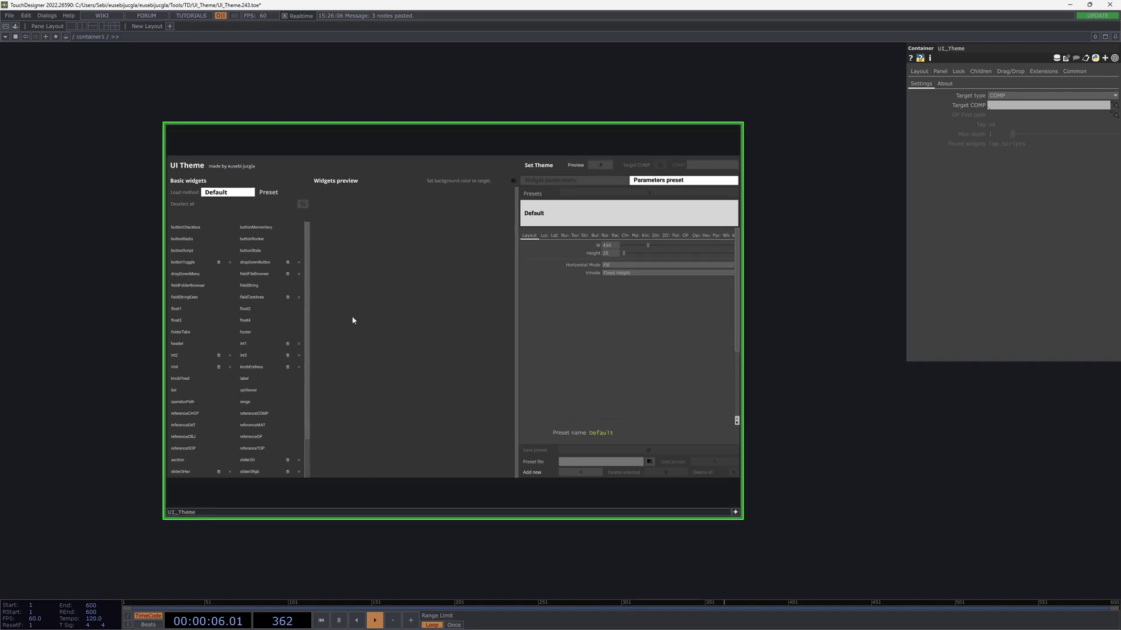
- Add the buttonRocker, buttonState, float2, float4, footer and header widgets to the widgets preview
drag(242, 308, 244, 332)
click(250, 250)
click(252, 239)
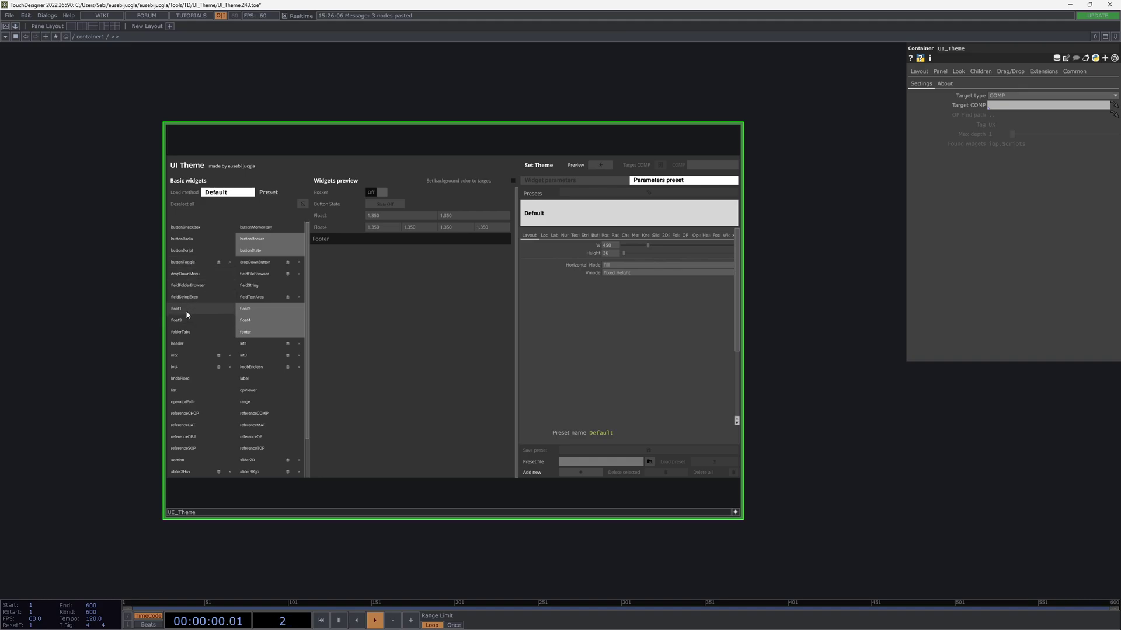
click(181, 345)
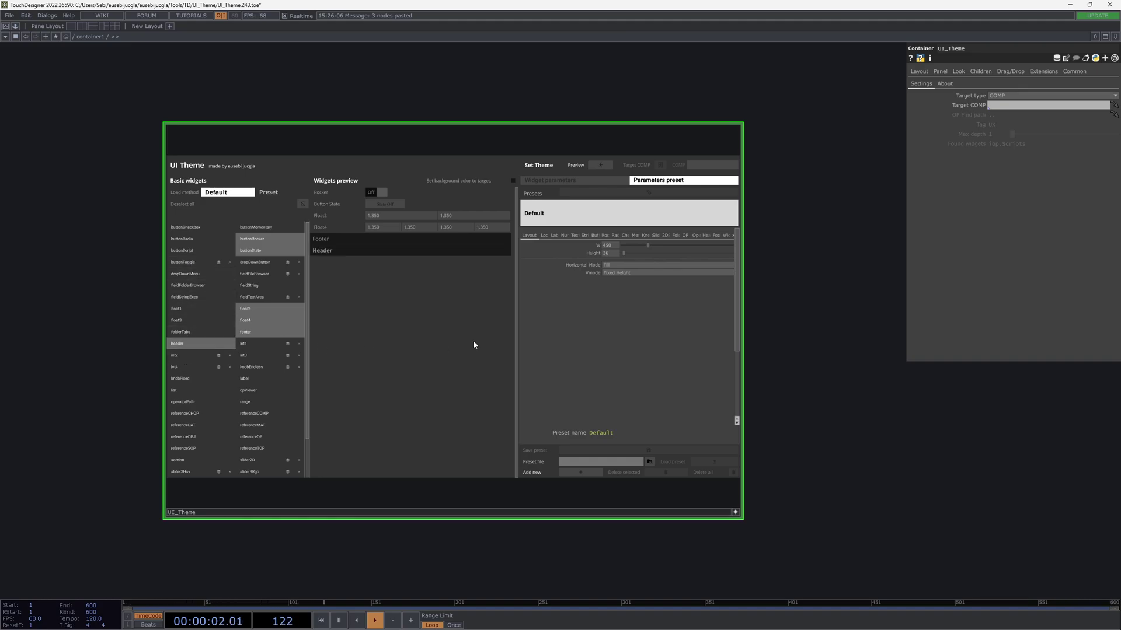
- Add a new parameters preset and name it New Preset
click(577, 472)
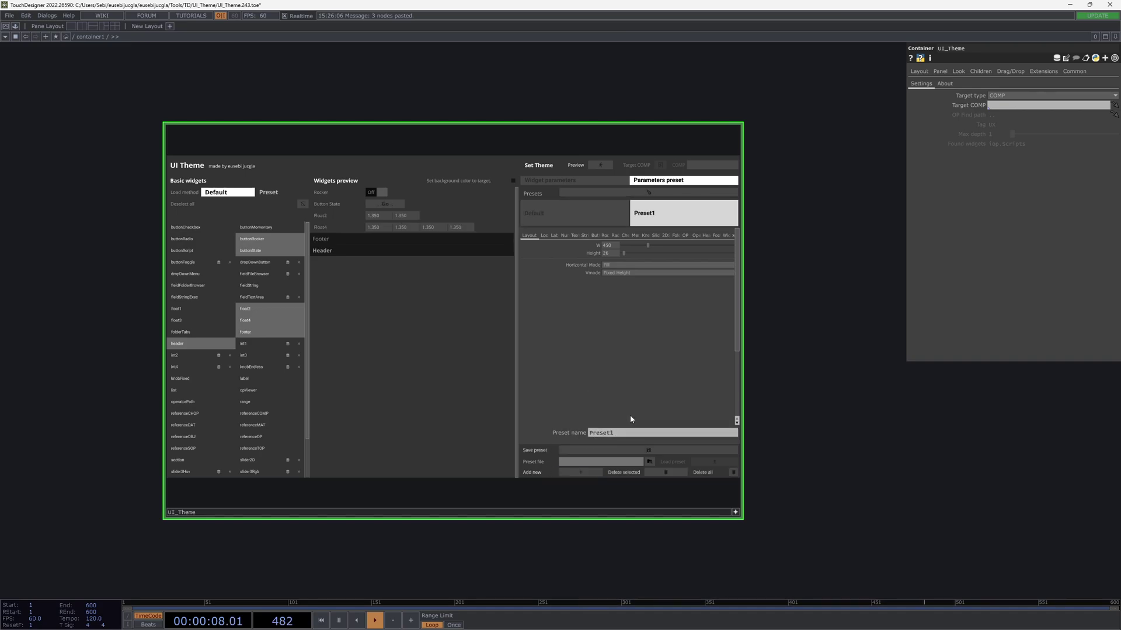
click(618, 433)
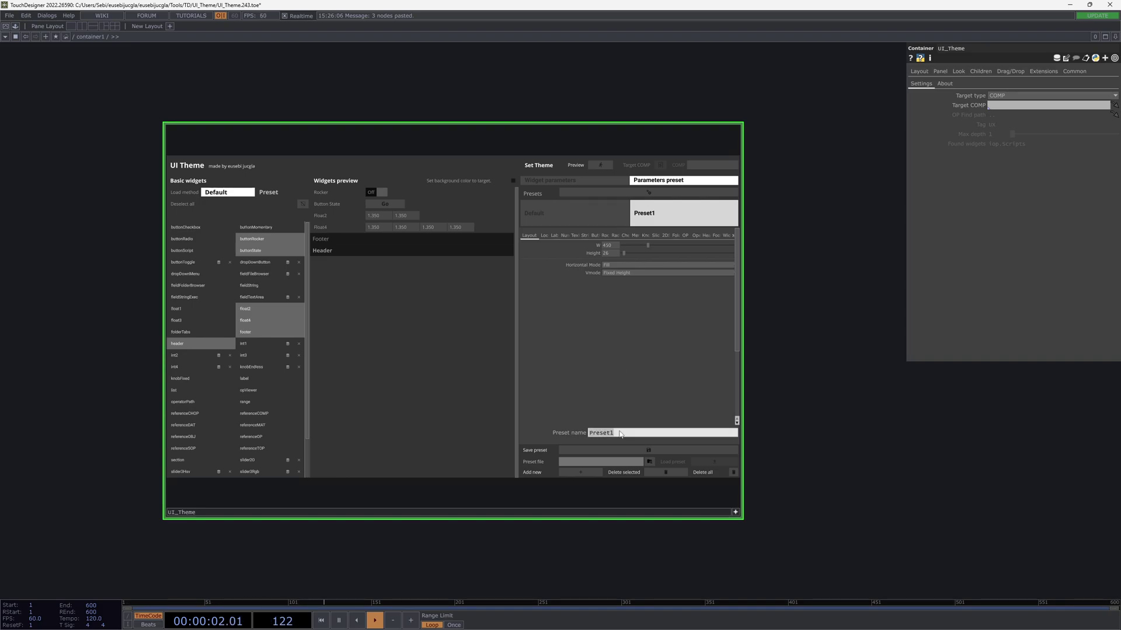
text(New Preset)
key(Return)
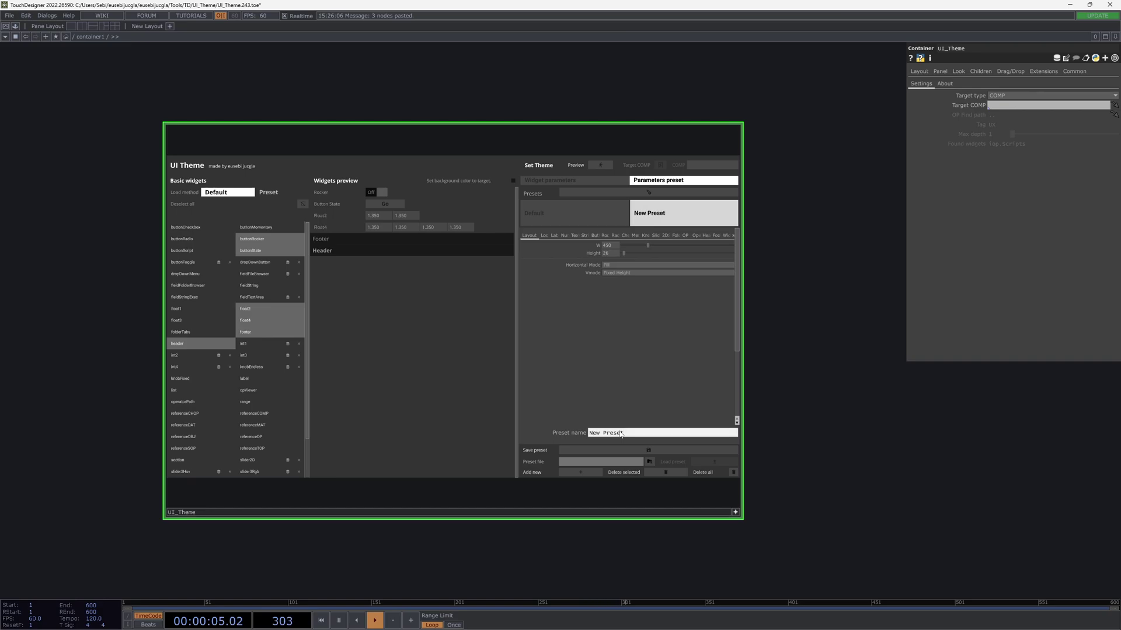
- Switch back and forth between the Default preset and New Preset, ending on New Preset
click(616, 220)
click(666, 213)
click(621, 213)
click(672, 212)
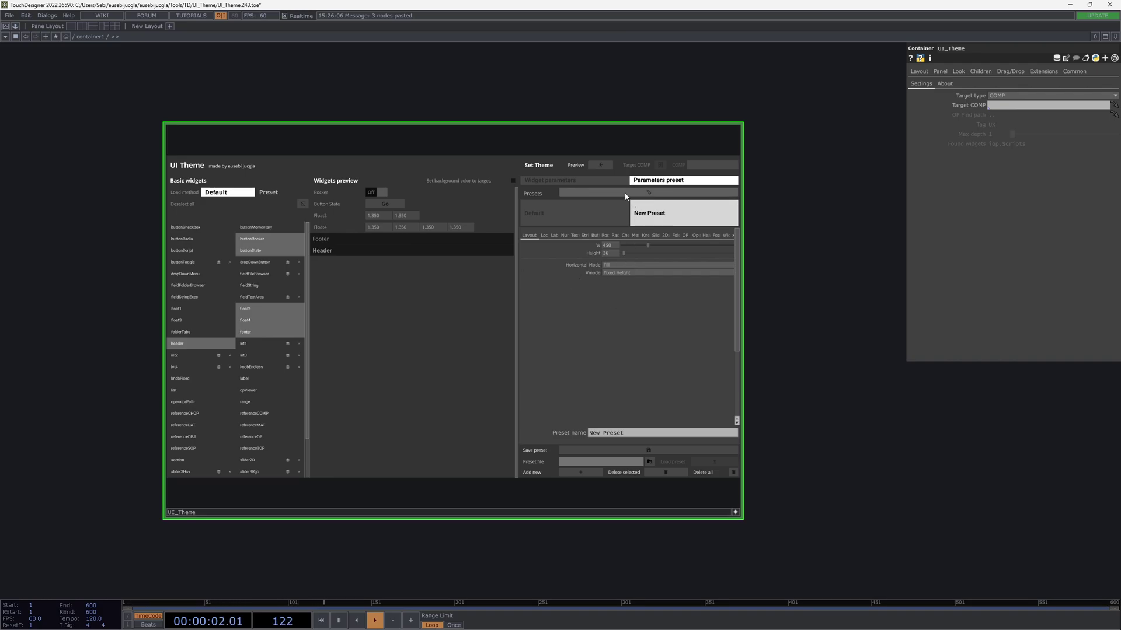
- Set the preset's preview background color to light blue (0.8, 0.946875, 1) in the presets settings
click(589, 194)
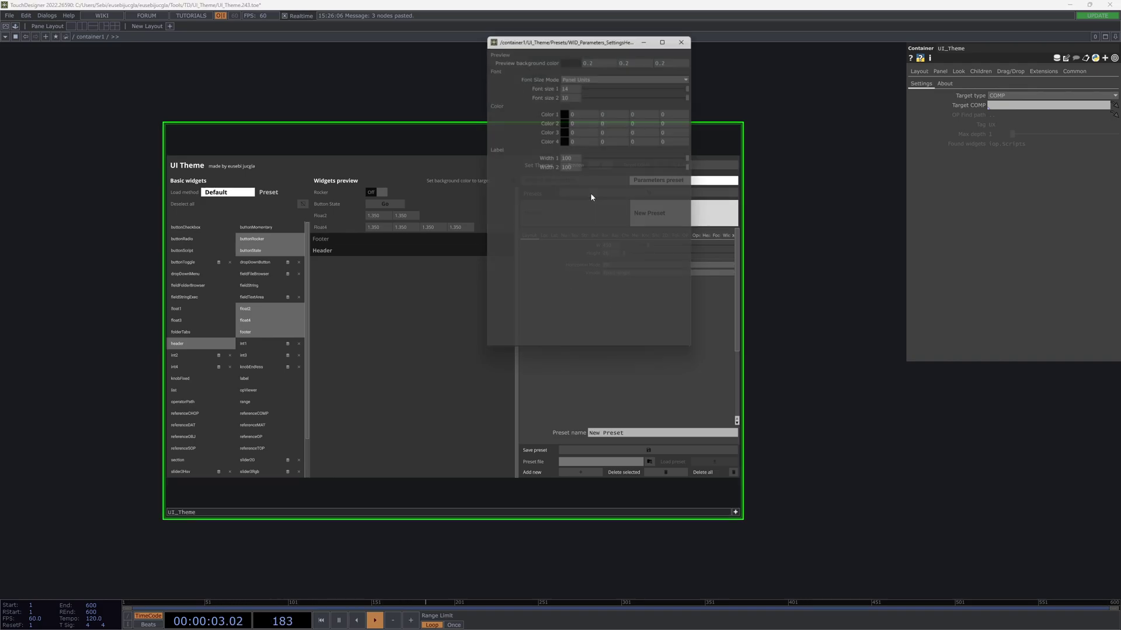
click(571, 56)
click(581, 228)
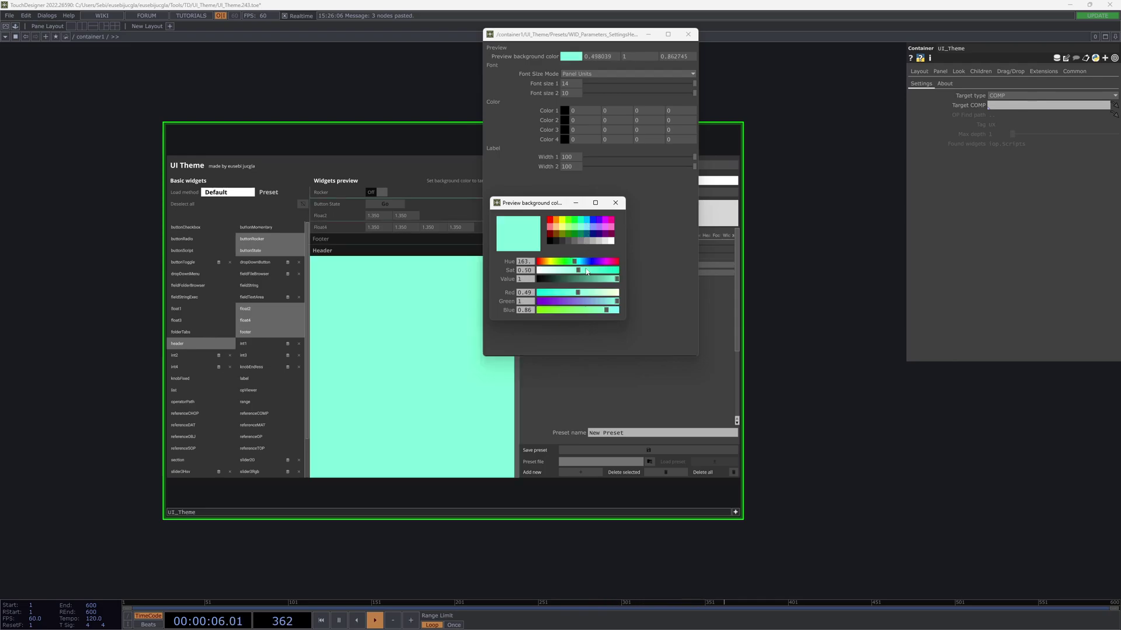
click(588, 229)
drag(581, 272, 555, 272)
click(615, 203)
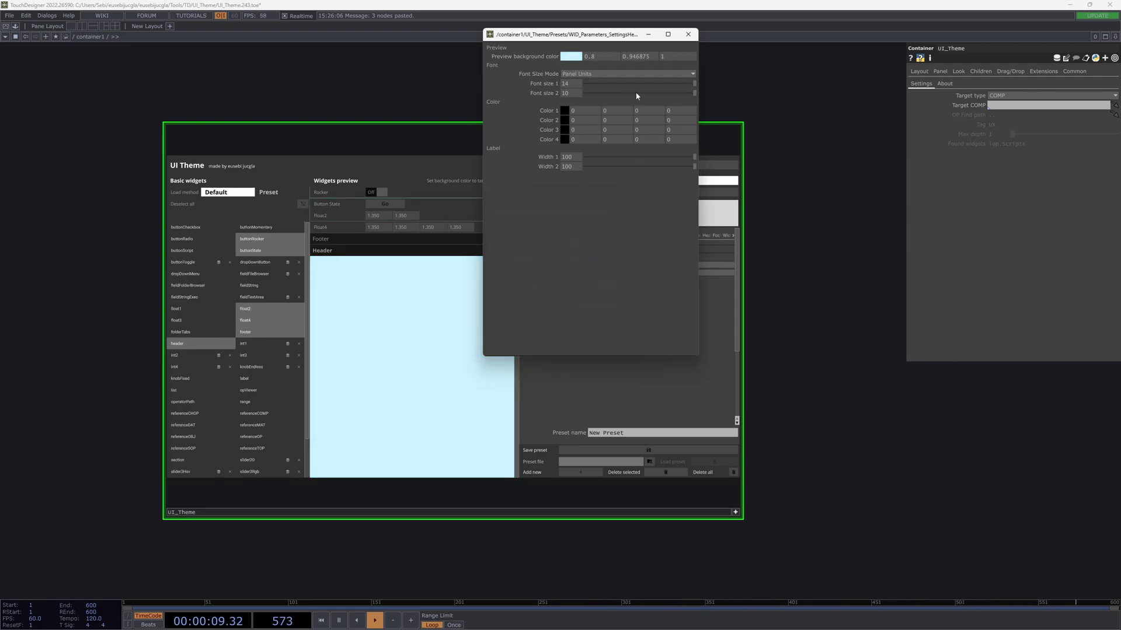
click(689, 35)
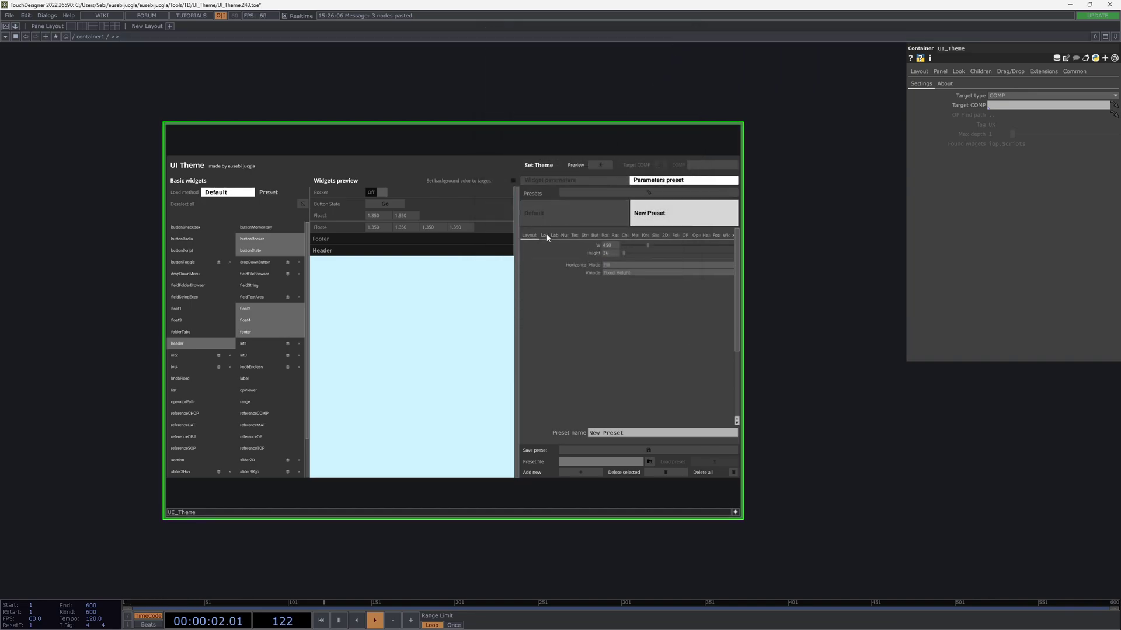
- Set New Preset's Look background alpha to 0, preview it on the widgets and compare it with Default
drag(641, 253, 607, 253)
click(600, 165)
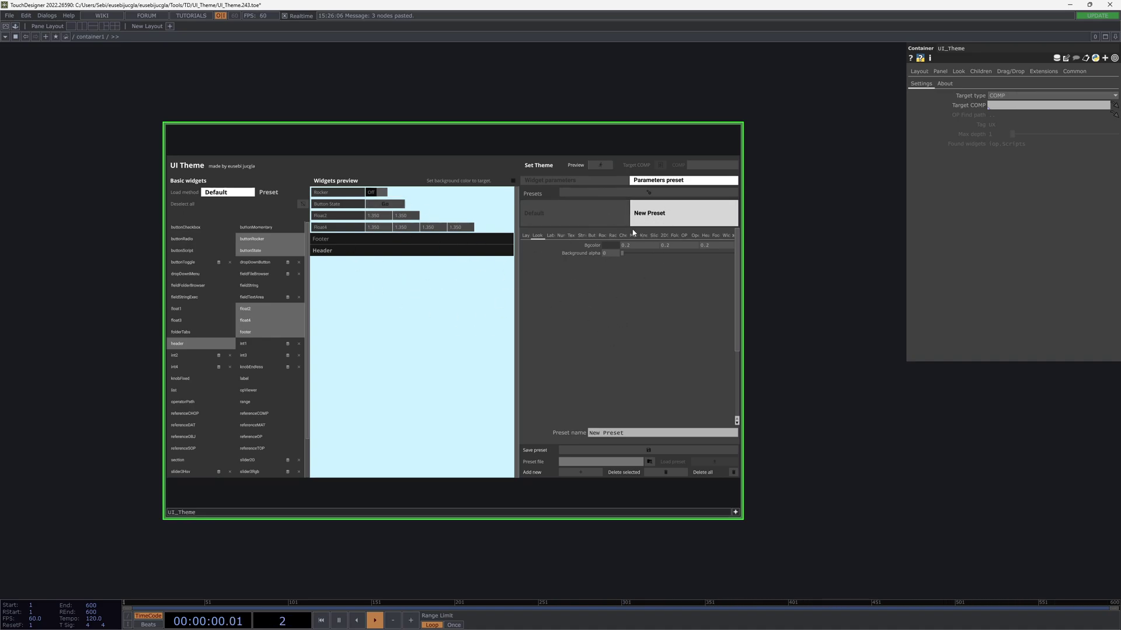
click(612, 221)
click(661, 219)
- Remove the header and footer widgets from the preview and add the sliderHorz widget
click(222, 345)
click(256, 332)
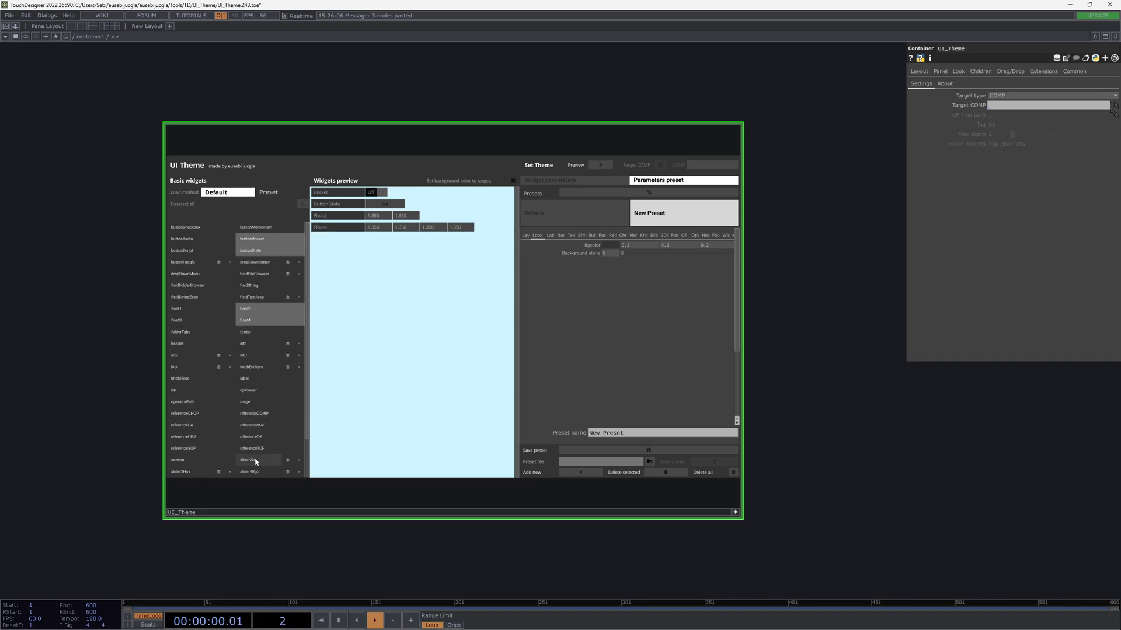
scroll(266, 445, down, 2)
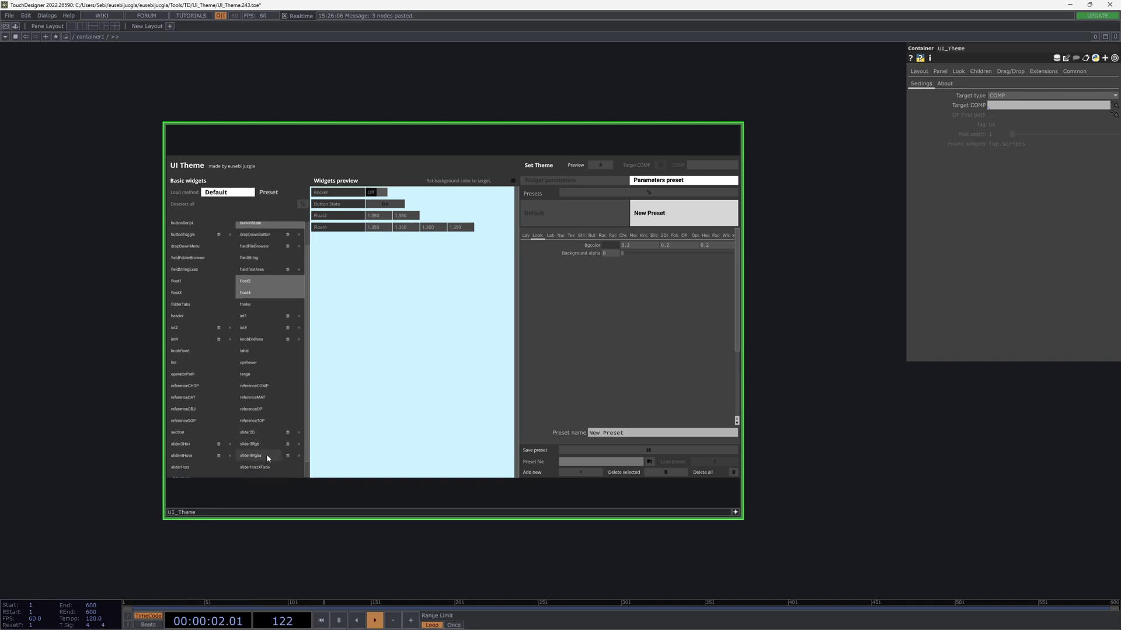
click(185, 468)
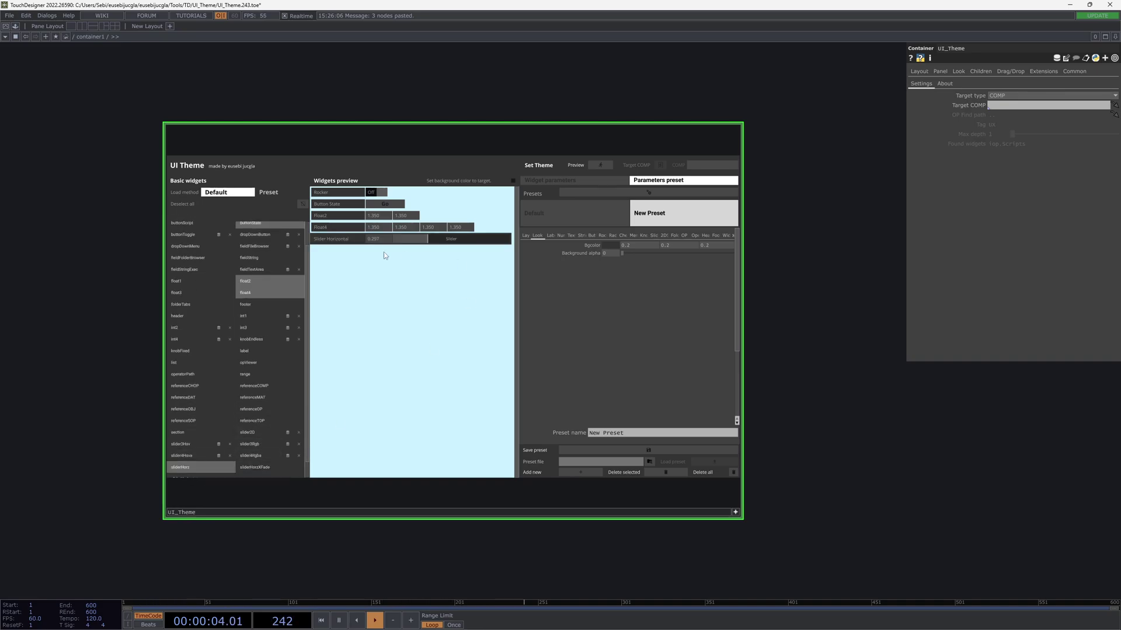
- Change the widget load method to Preset and reload the sliderHorz widget in the preview
click(201, 465)
click(201, 466)
click(218, 194)
click(192, 467)
click(191, 467)
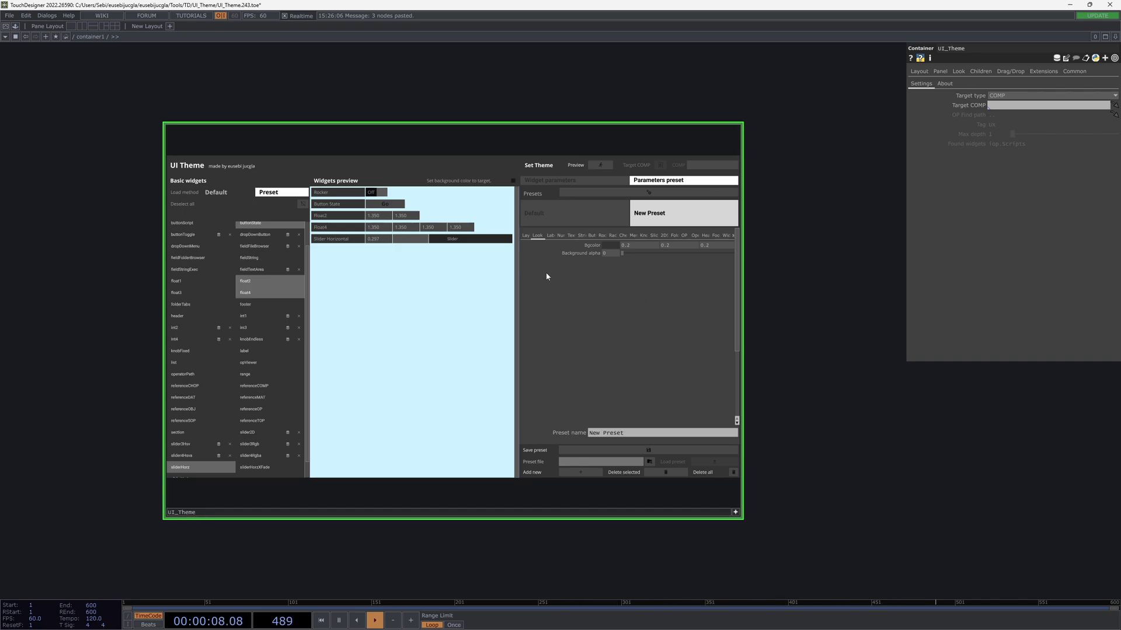
- Set Color 1 to blue (0, 0.184314, 1) in the presets settings
click(595, 192)
drag(573, 29, 647, 144)
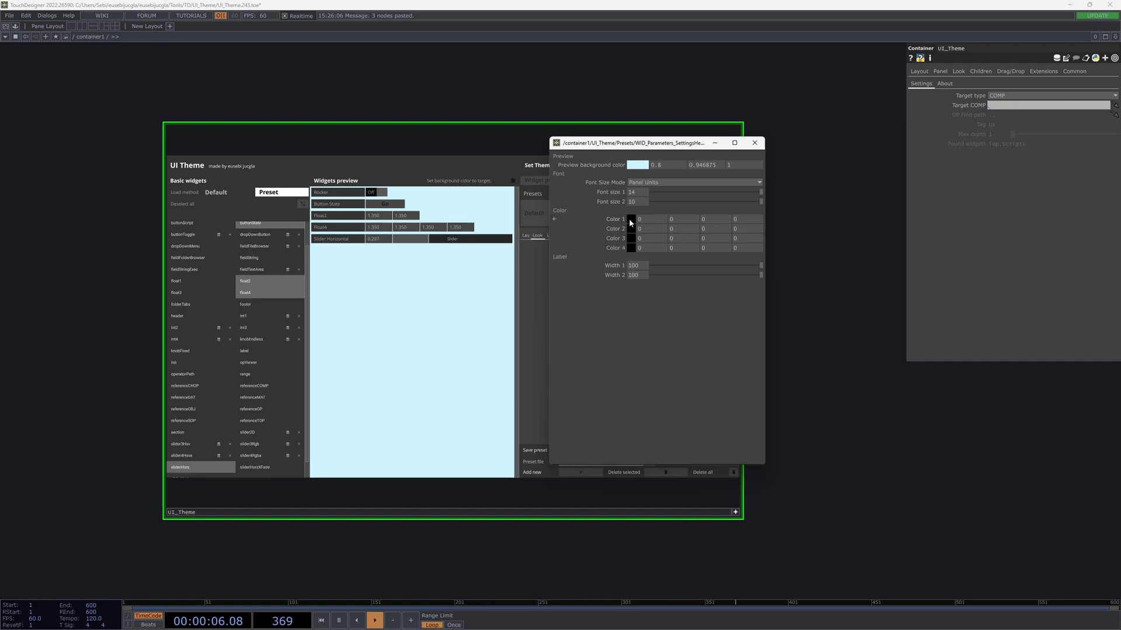
click(630, 219)
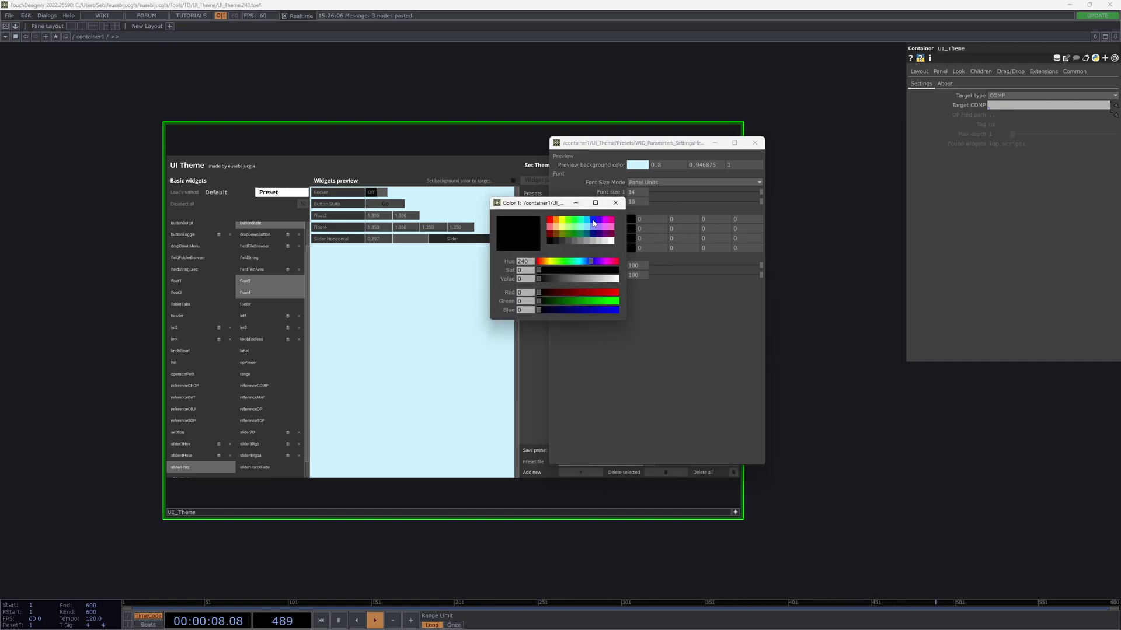
click(592, 222)
click(615, 202)
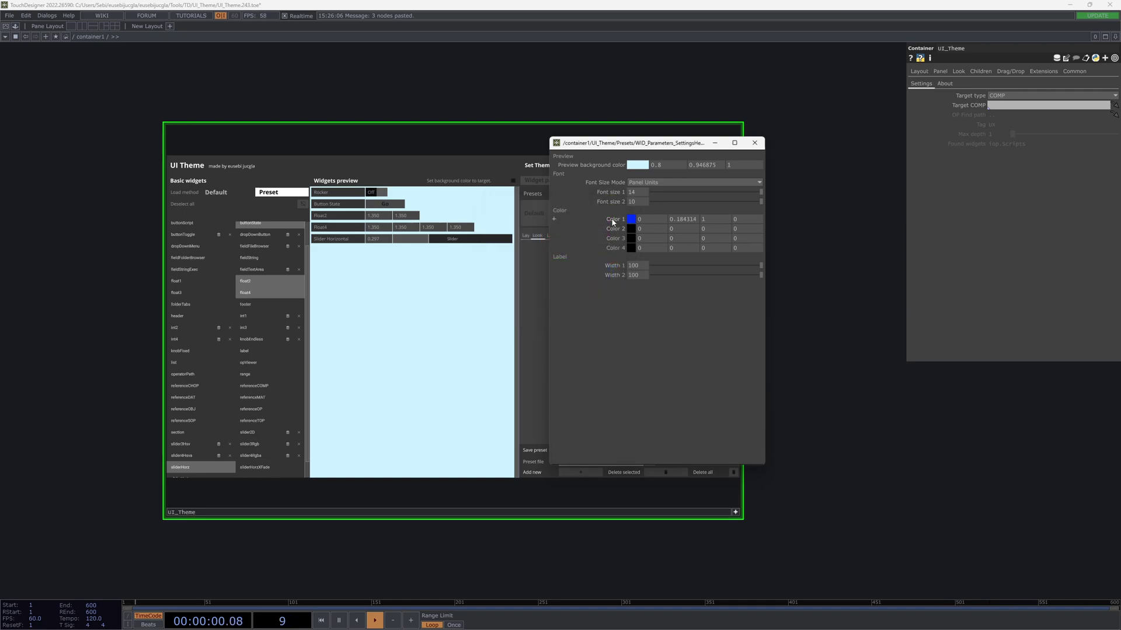
- Copy the Color 1 parameter and paste it as a reference into the Label Bg Color
right_click(613, 222)
click(656, 147)
drag(657, 146, 860, 150)
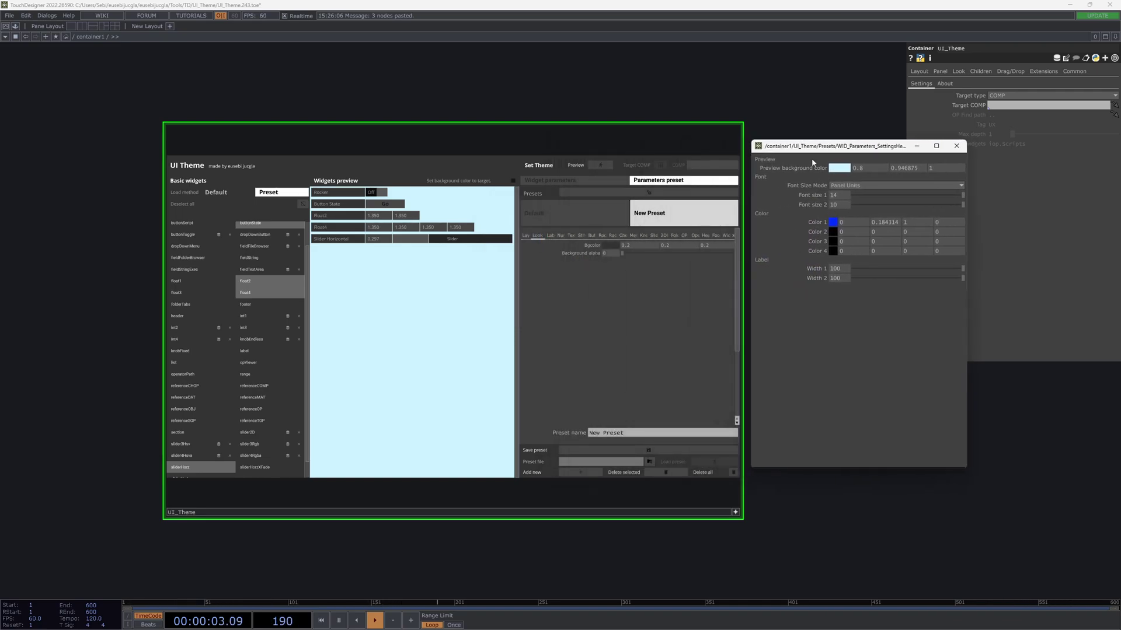
click(549, 235)
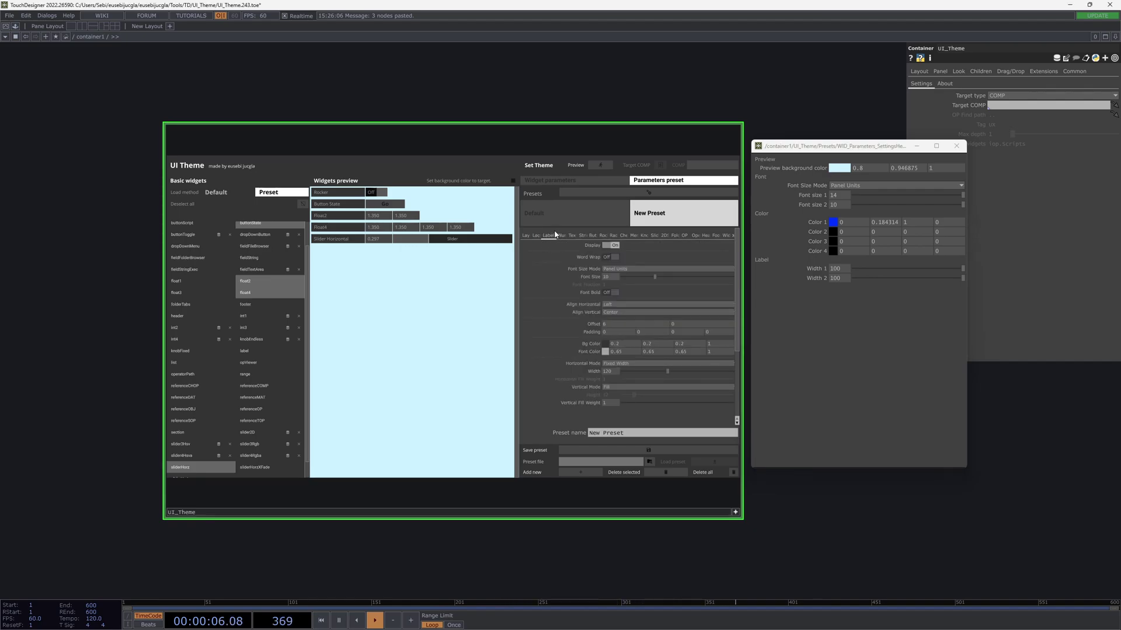
right_click(596, 350)
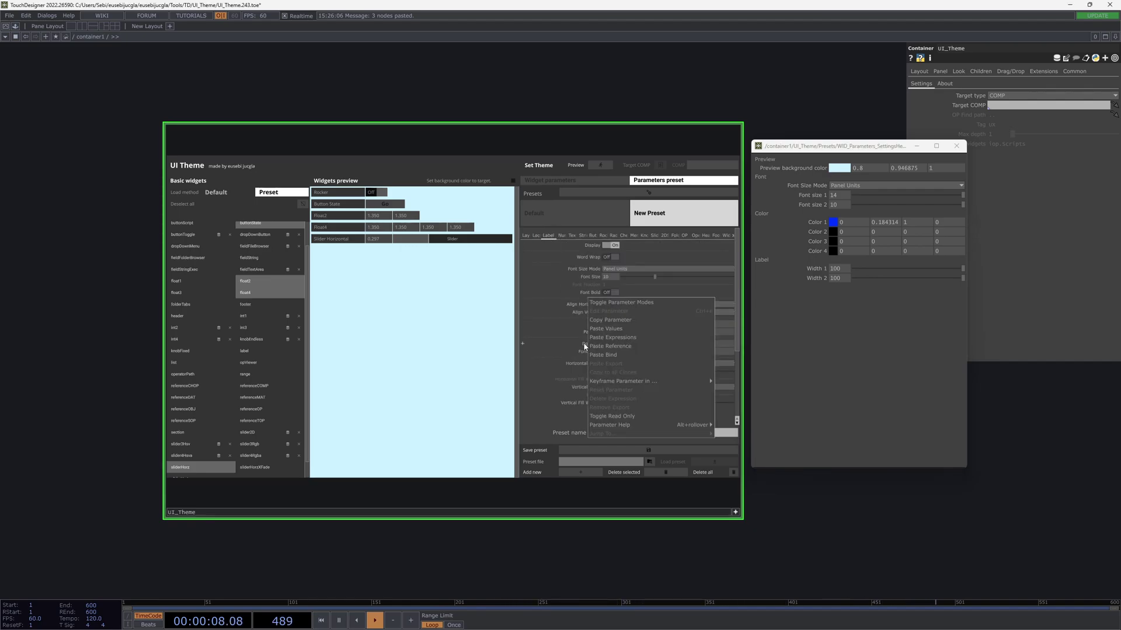
click(625, 348)
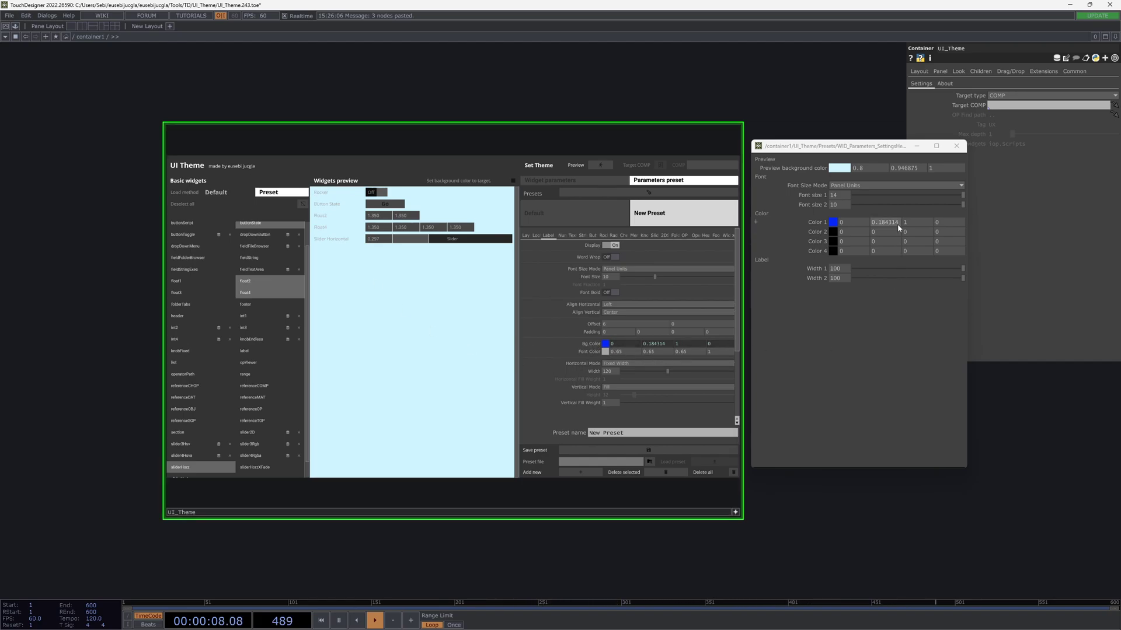
- Set Color 1's alpha to 1 and refresh the widgets preview
click(938, 226)
text(1)
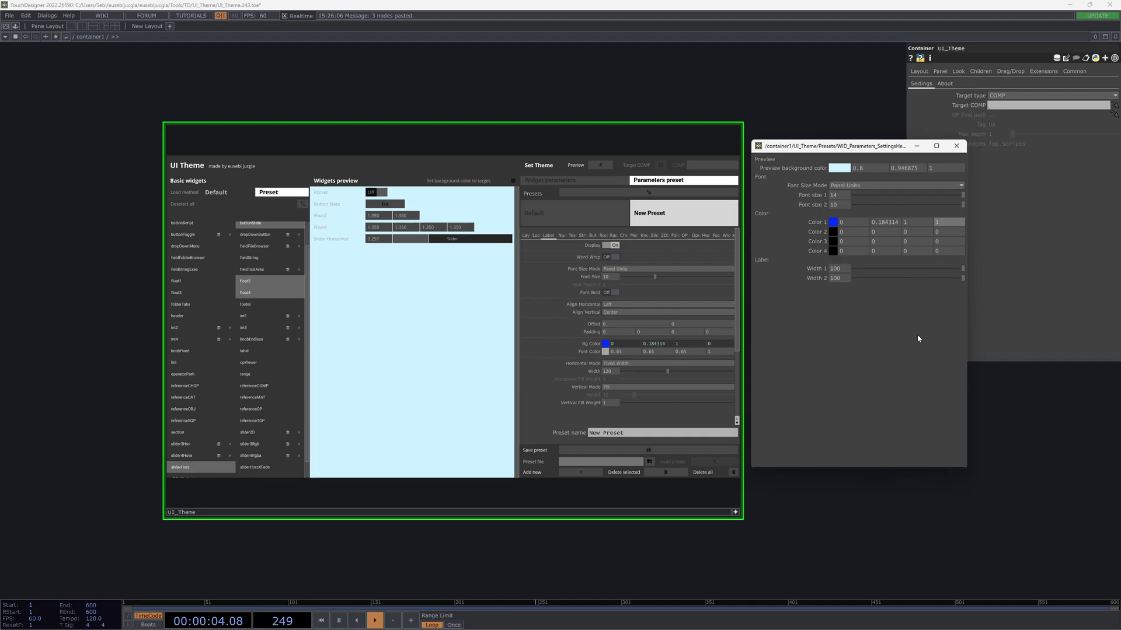
click(363, 298)
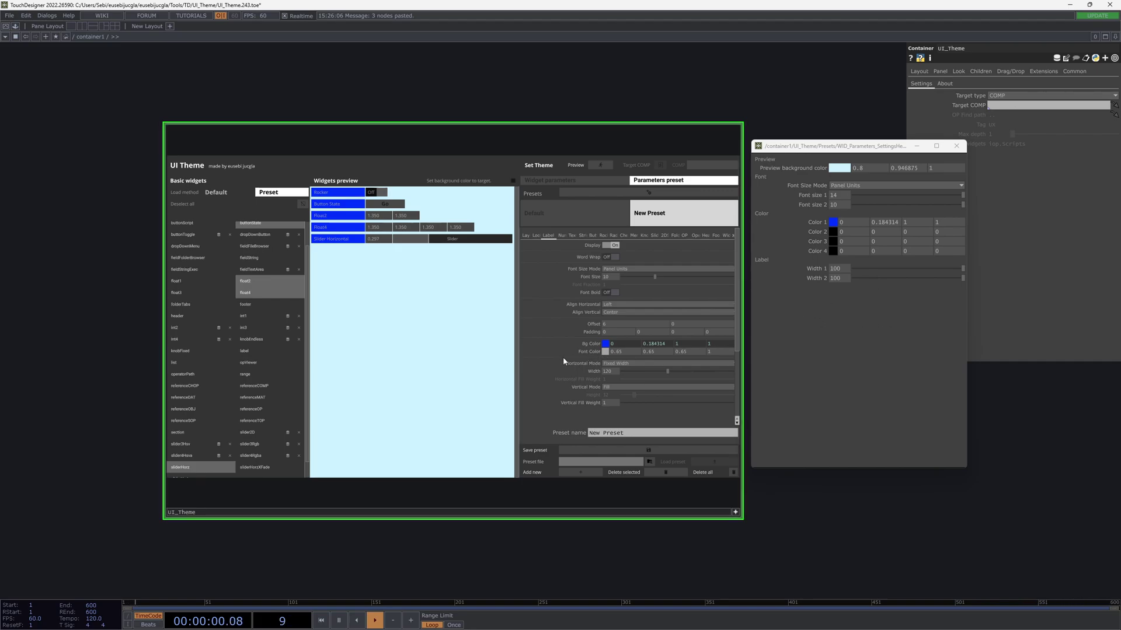
- Set Color 2's alpha to 1, reference Color 2 in the Label Font Color and preview the result
right_click(817, 236)
click(846, 218)
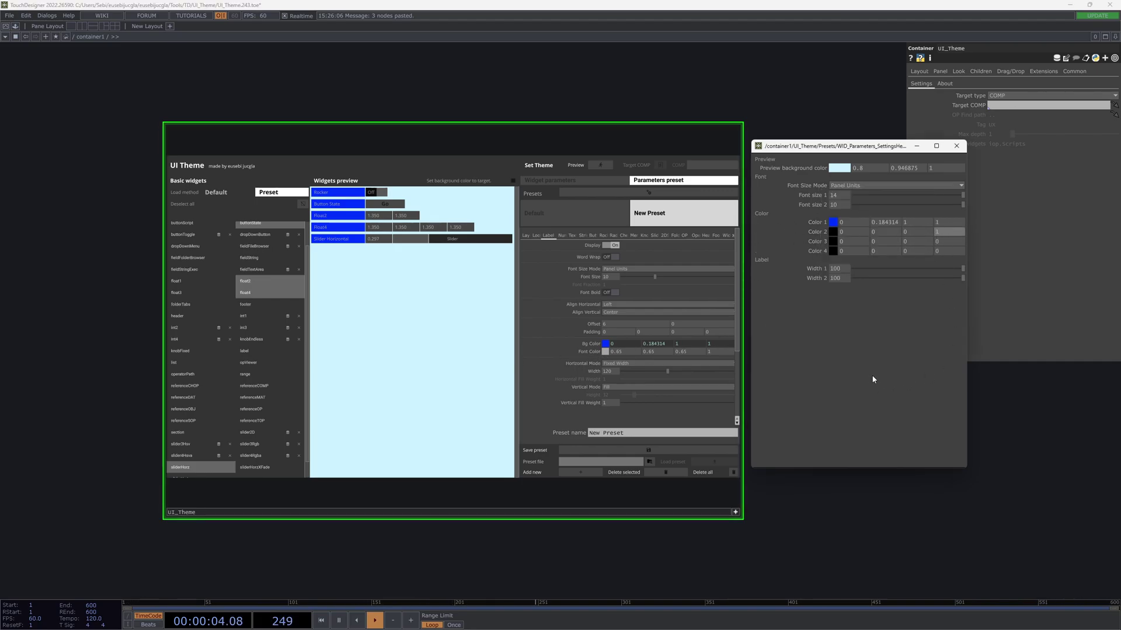
text(1)
key(Return)
right_click(590, 352)
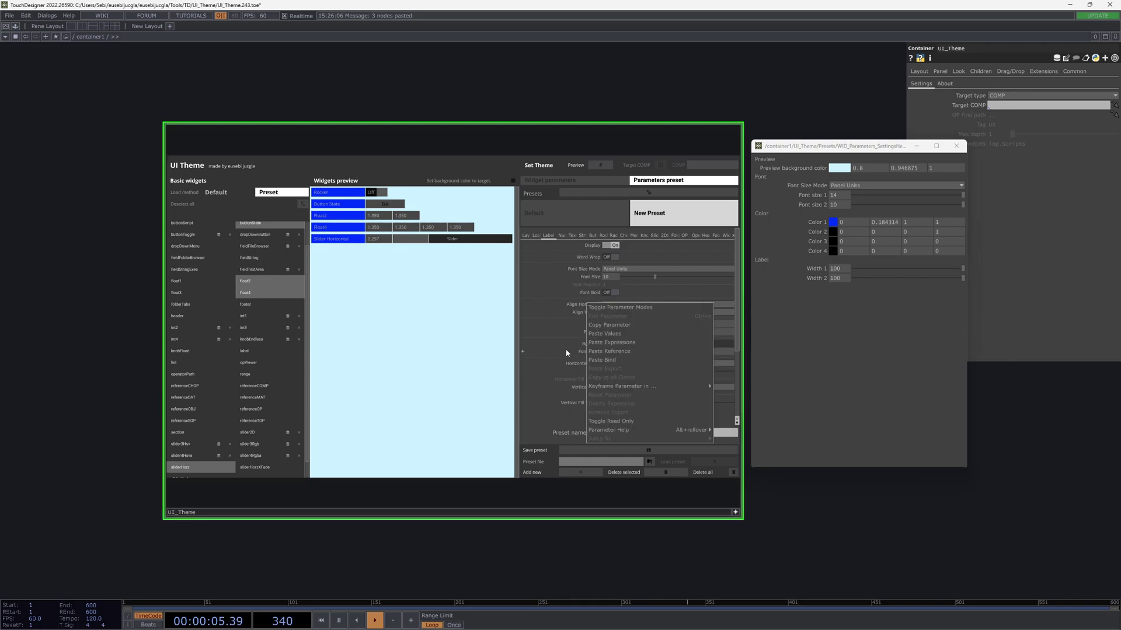
click(613, 351)
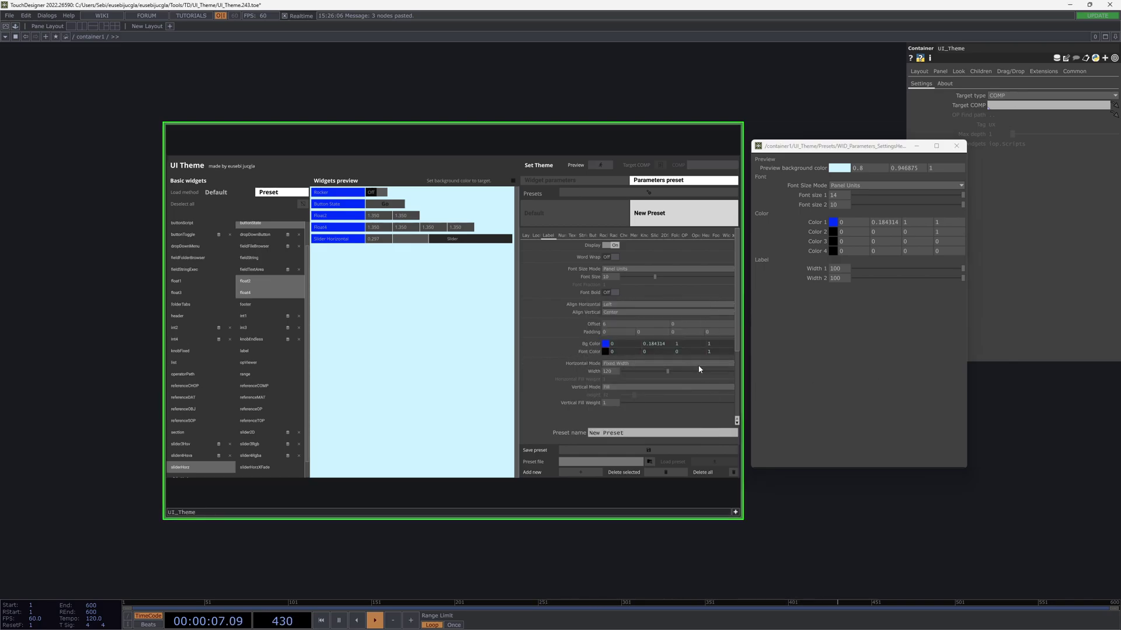
click(601, 165)
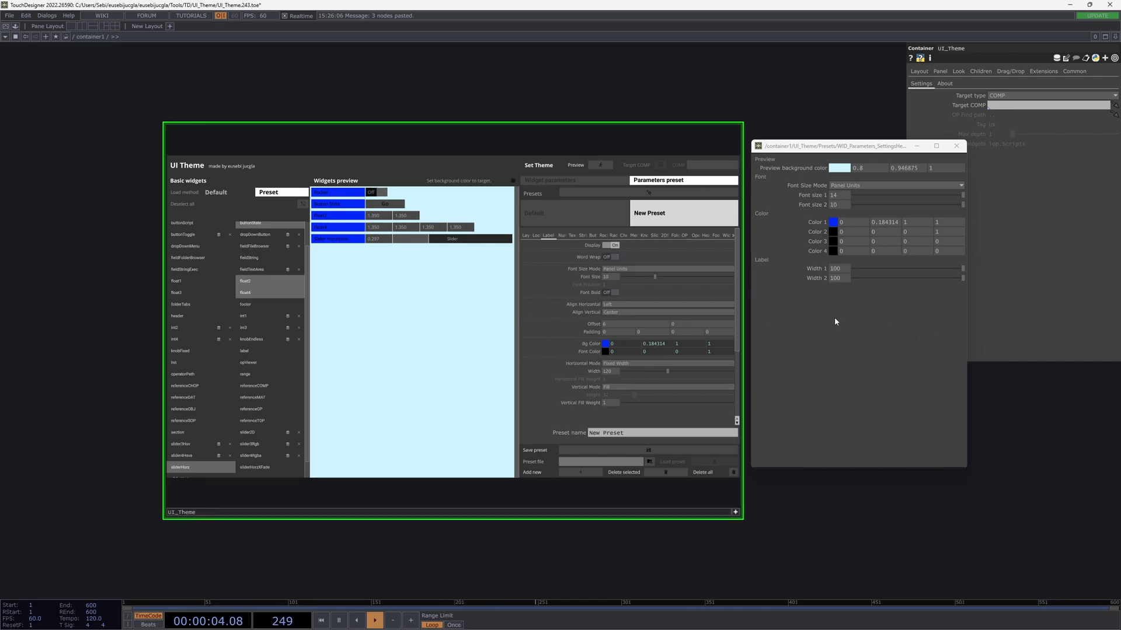
- Change Color 1 to light blue (0.498039, 0.866667, 1) and update the widgets preview
click(833, 222)
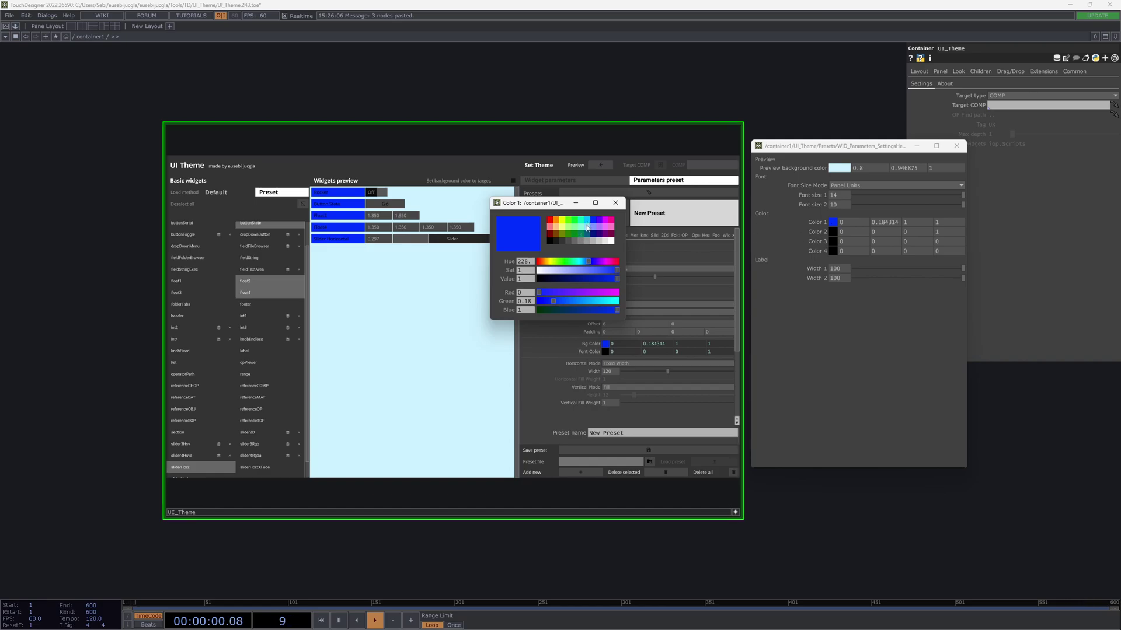
drag(578, 233, 587, 227)
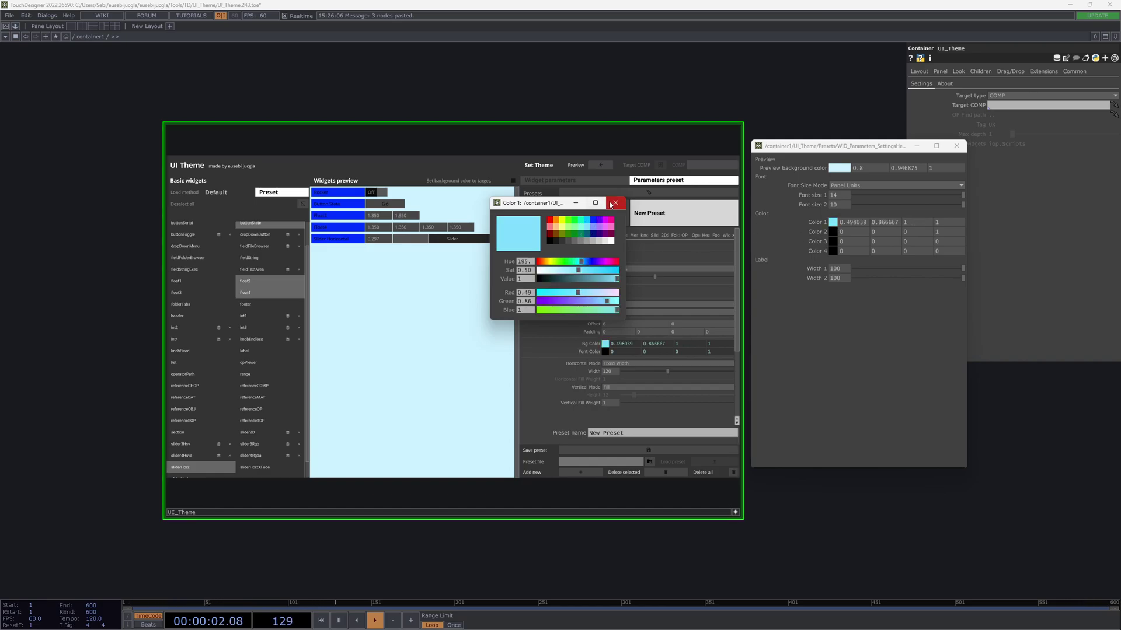
click(615, 203)
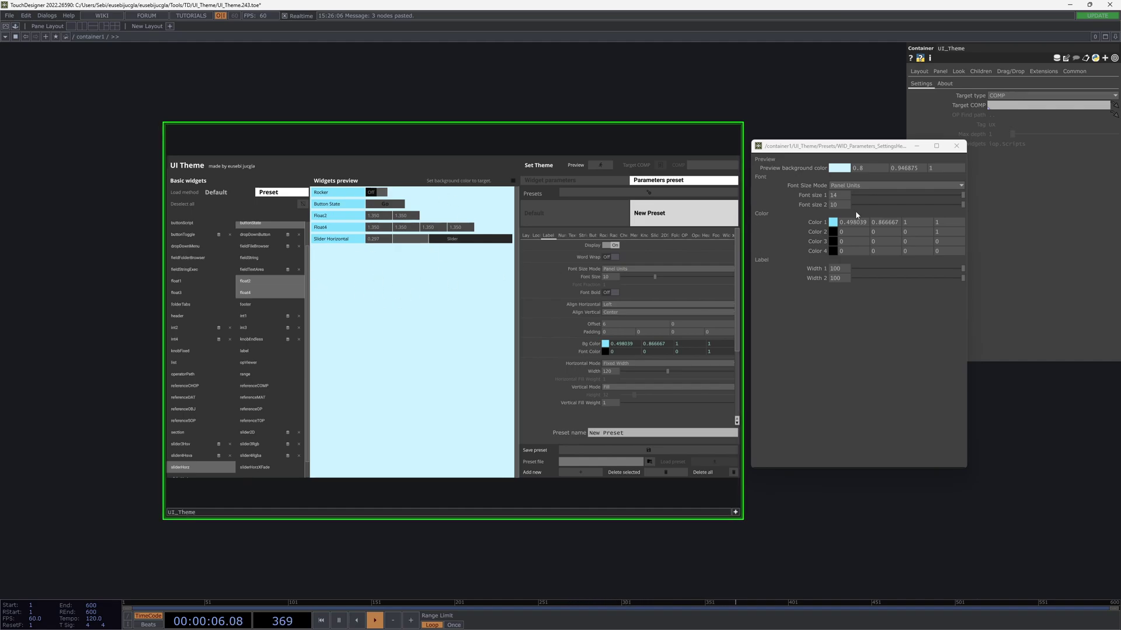
- Copy Color 1 and paste it as a reference into the Numeric Field Bg Color
right_click(817, 226)
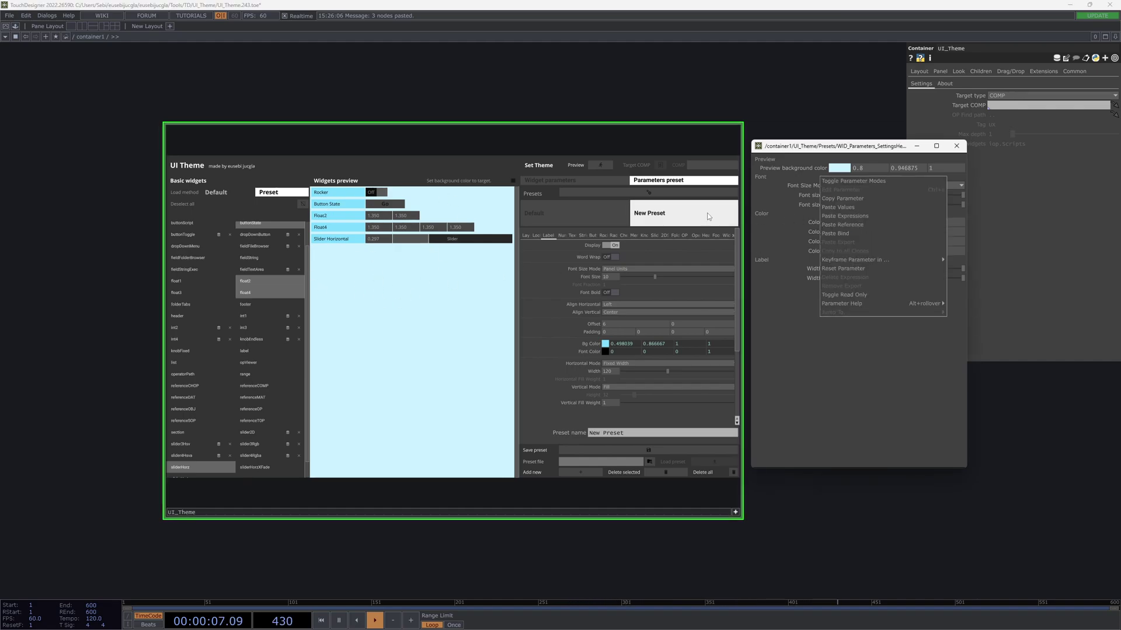
click(849, 199)
click(563, 234)
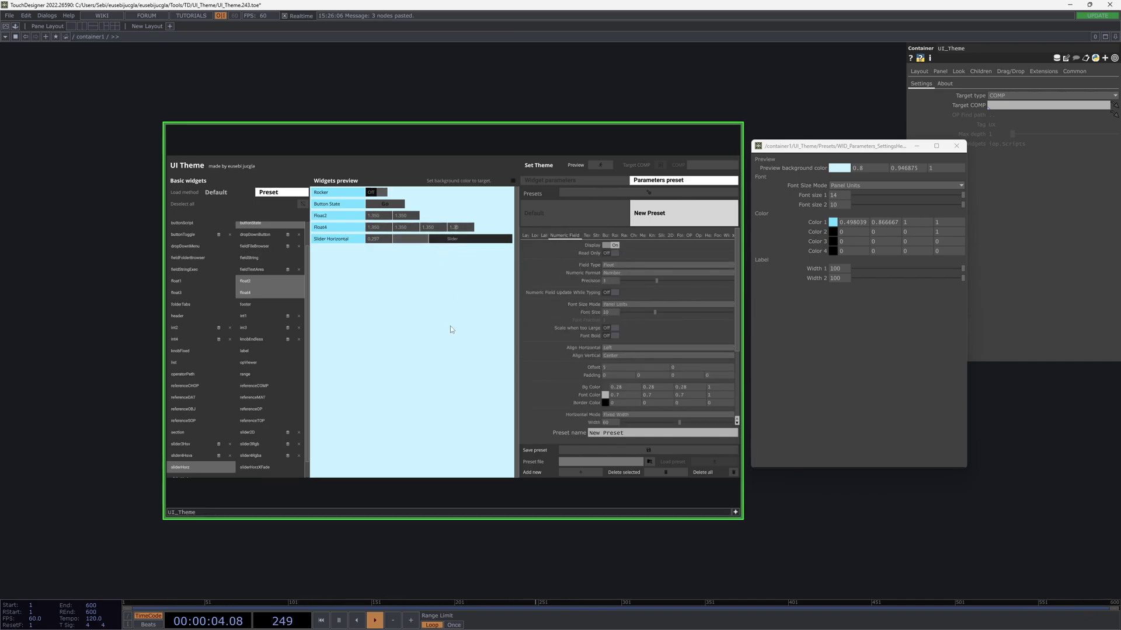
right_click(479, 369)
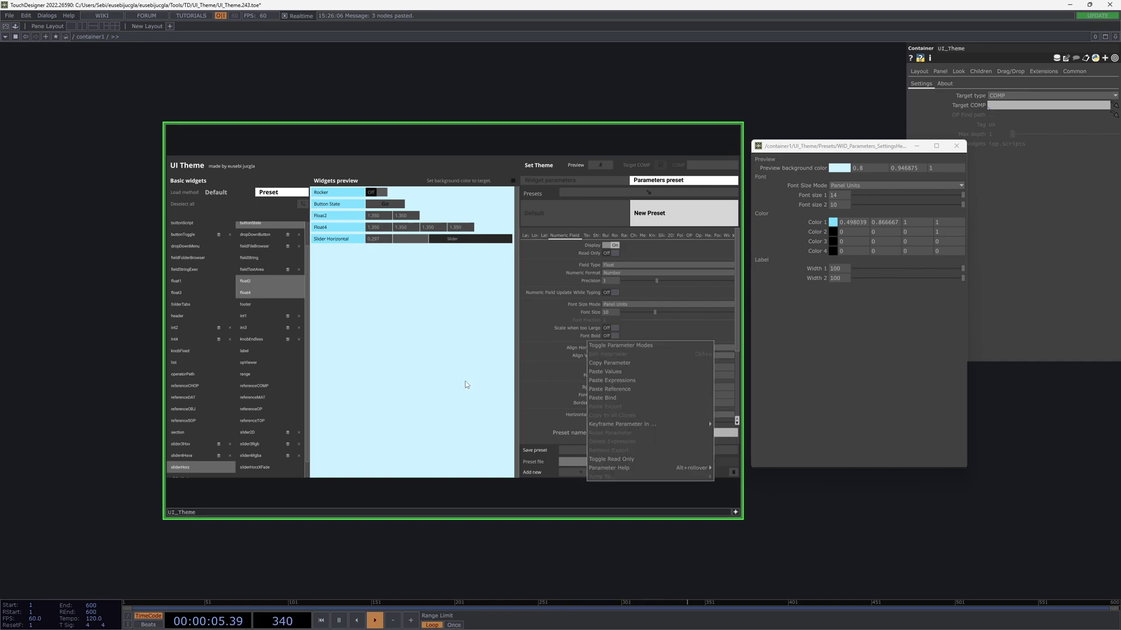
click(632, 393)
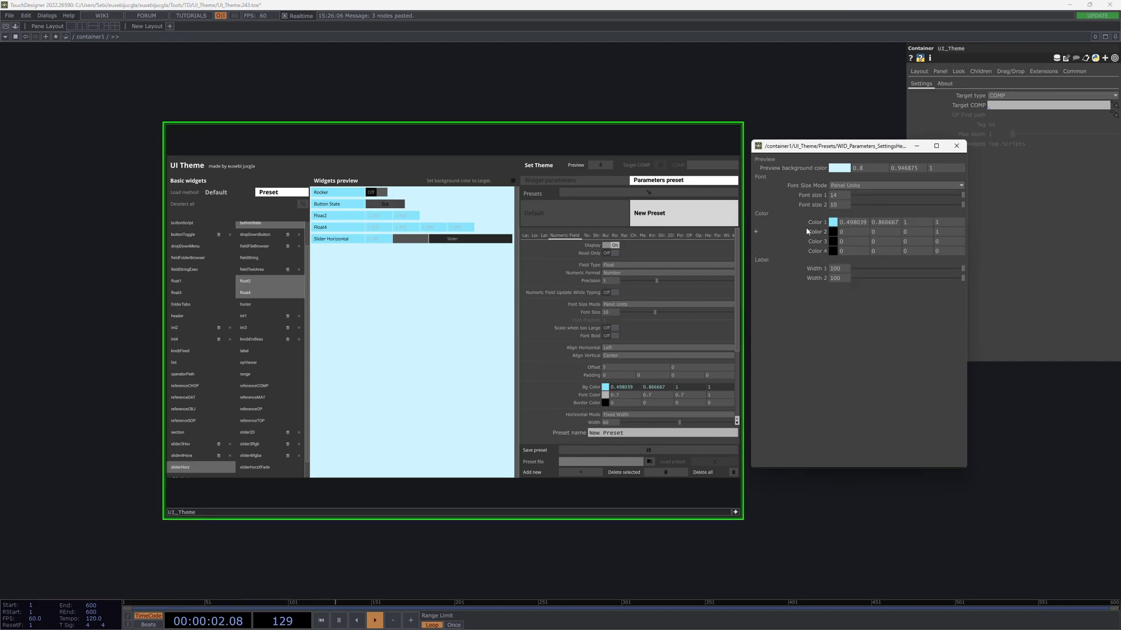
- Paste Color 2 as a reference into the Numeric Field Font Color and refresh the widgets preview
right_click(587, 394)
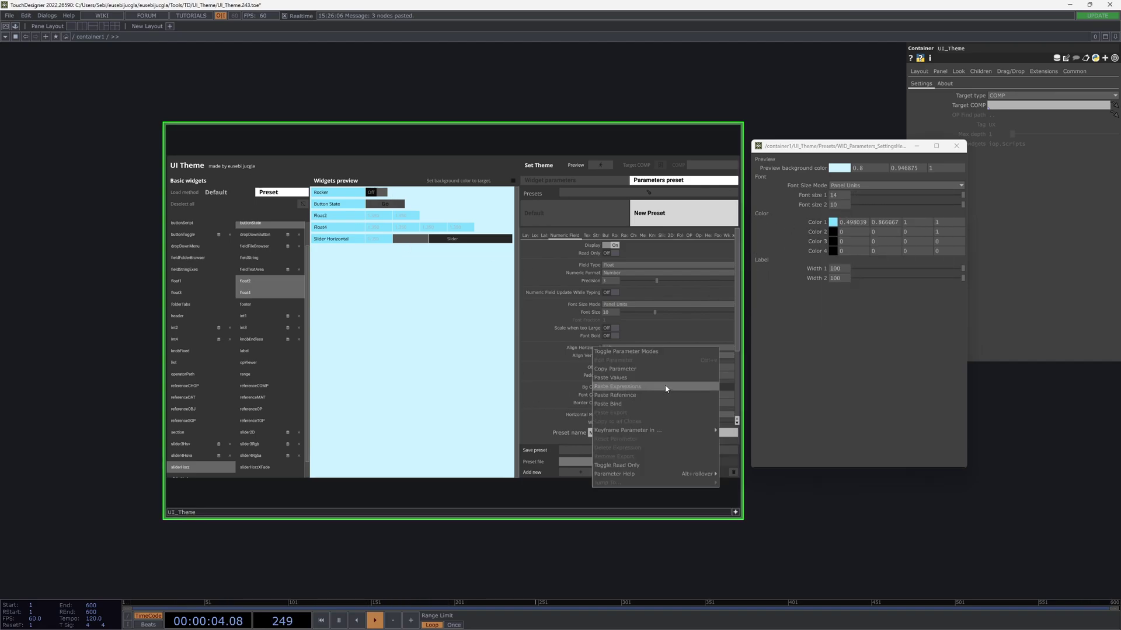
click(601, 396)
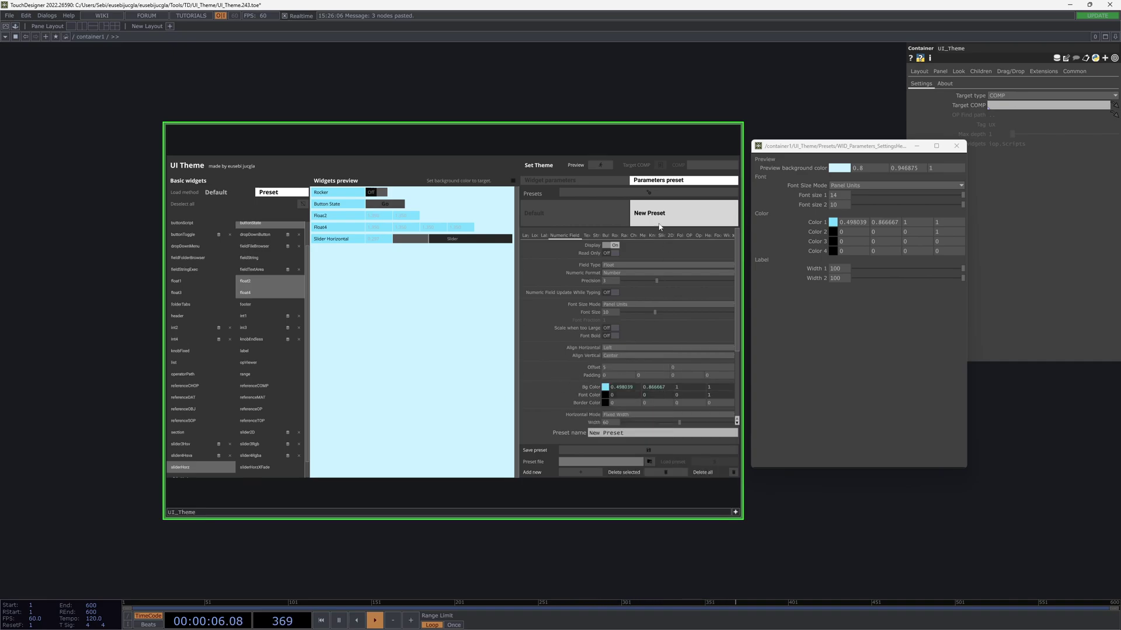
click(597, 166)
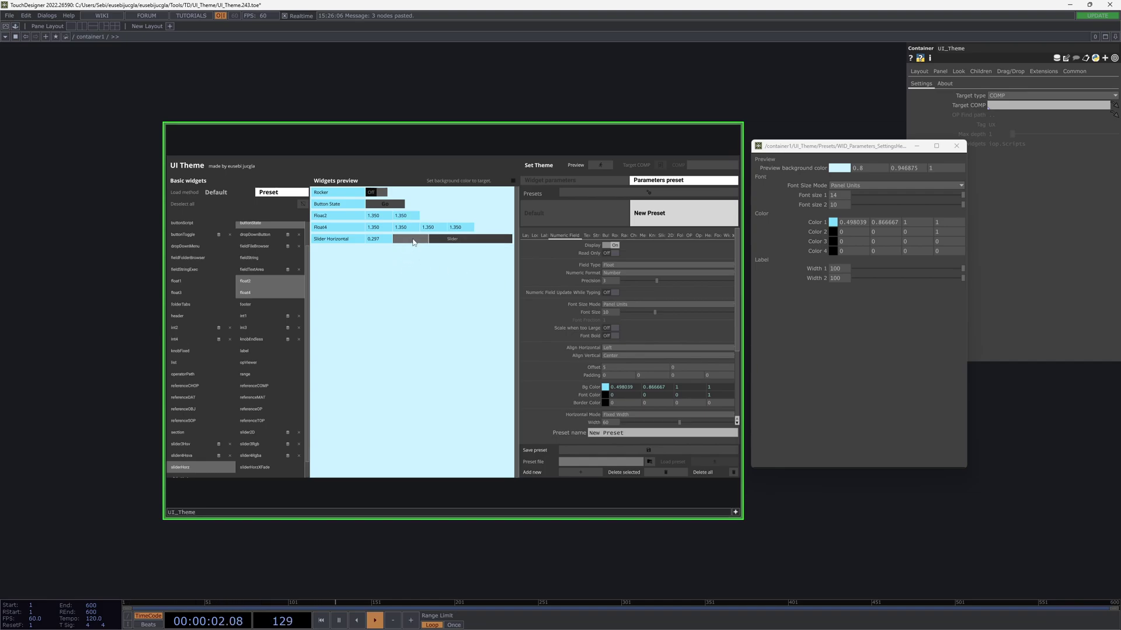
- Look through the preset's widget parameter pages and compare the Default preset with New Preset
click(598, 236)
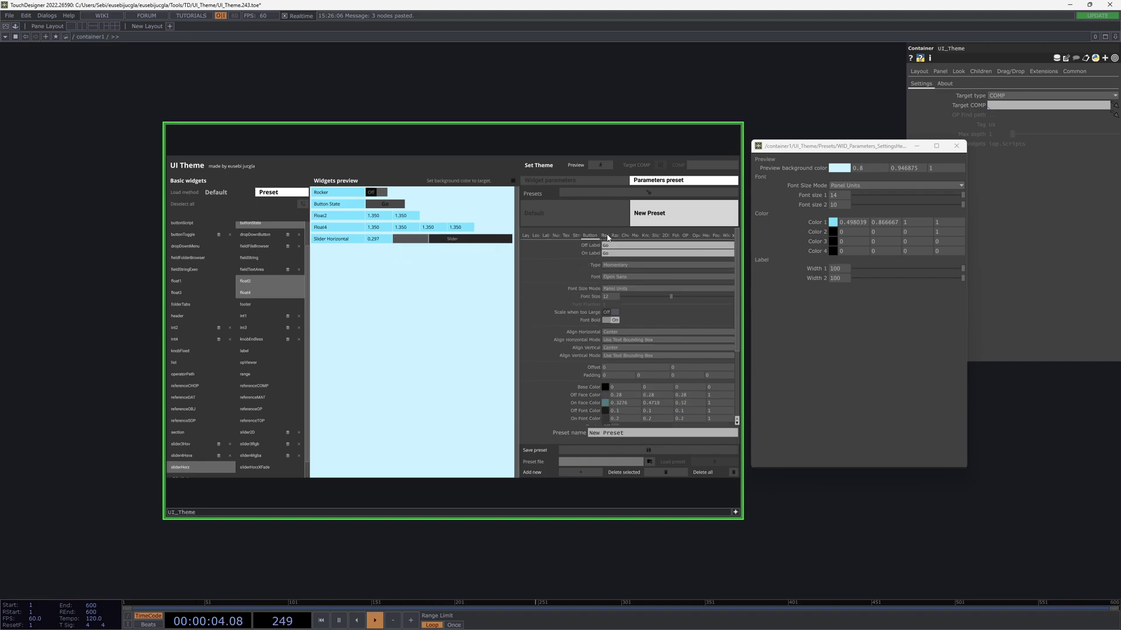
click(611, 235)
click(621, 235)
click(654, 236)
click(683, 235)
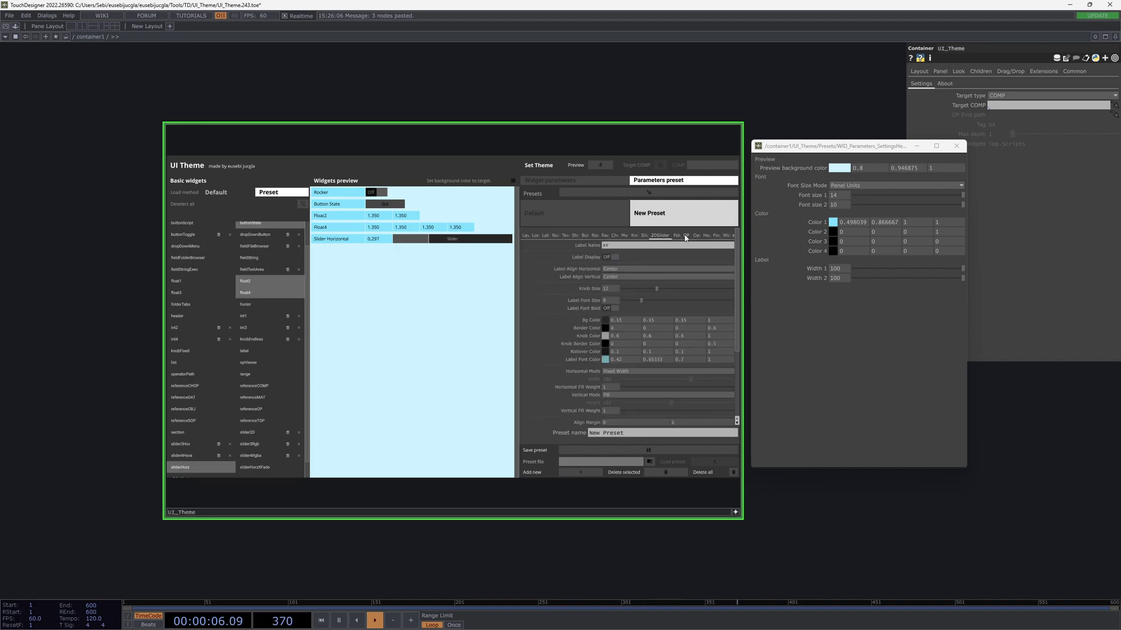
click(558, 236)
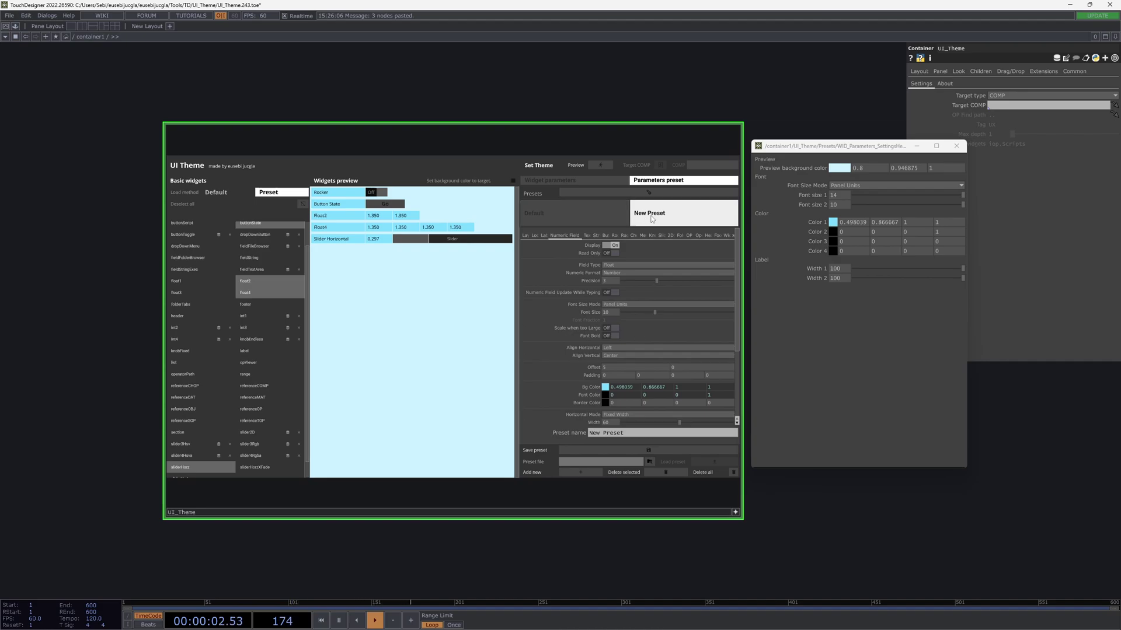
click(607, 214)
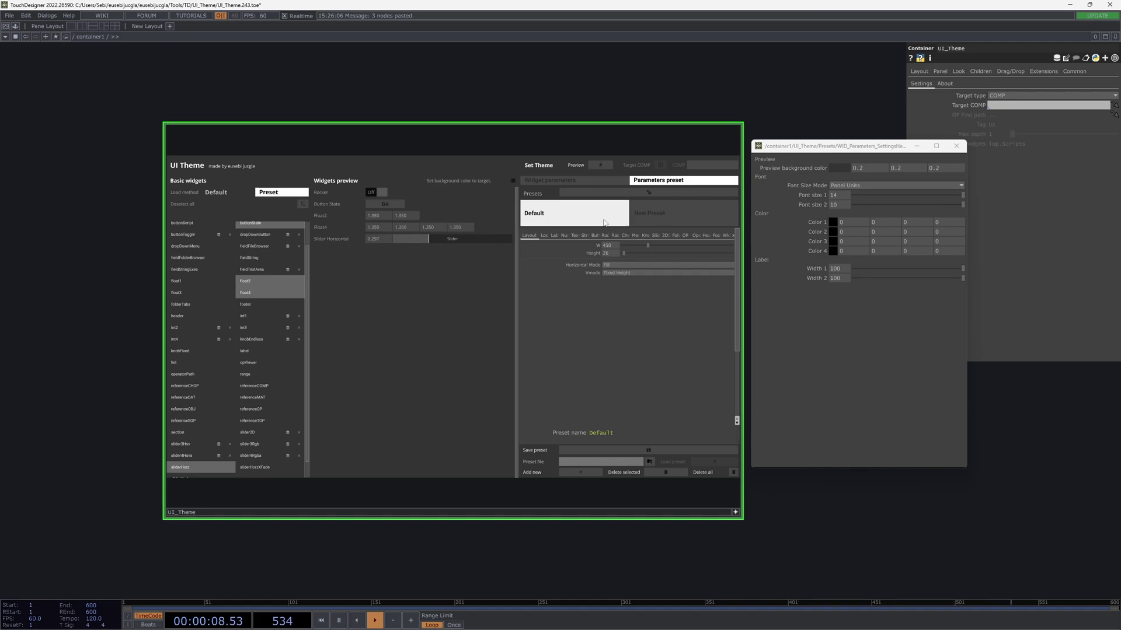
click(670, 209)
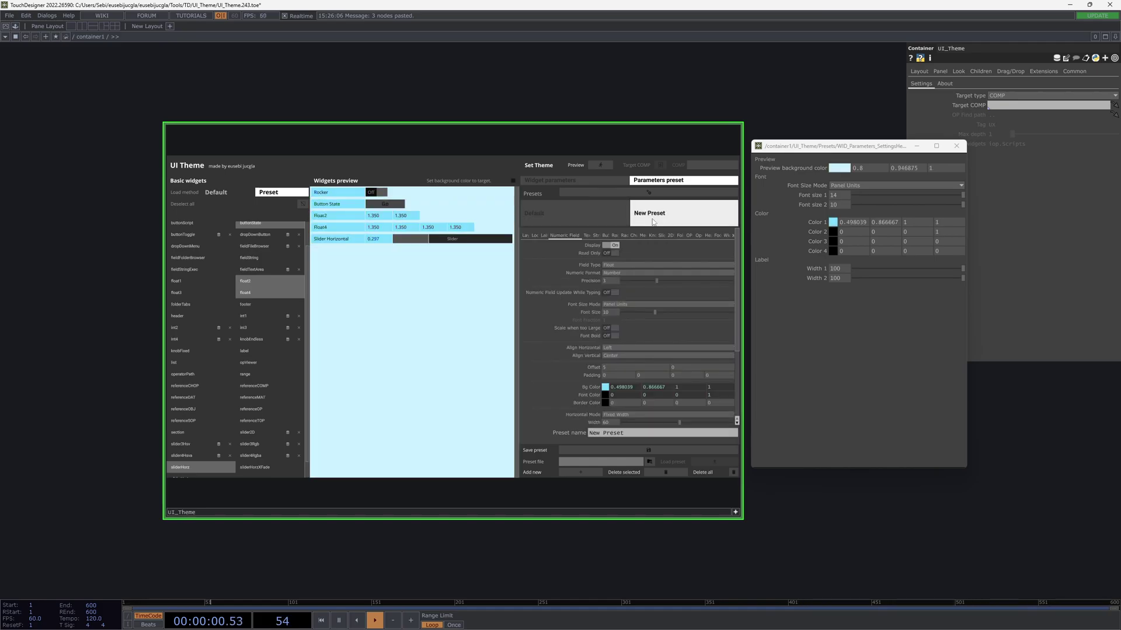
- Add another preset and name it Preset 2
click(575, 476)
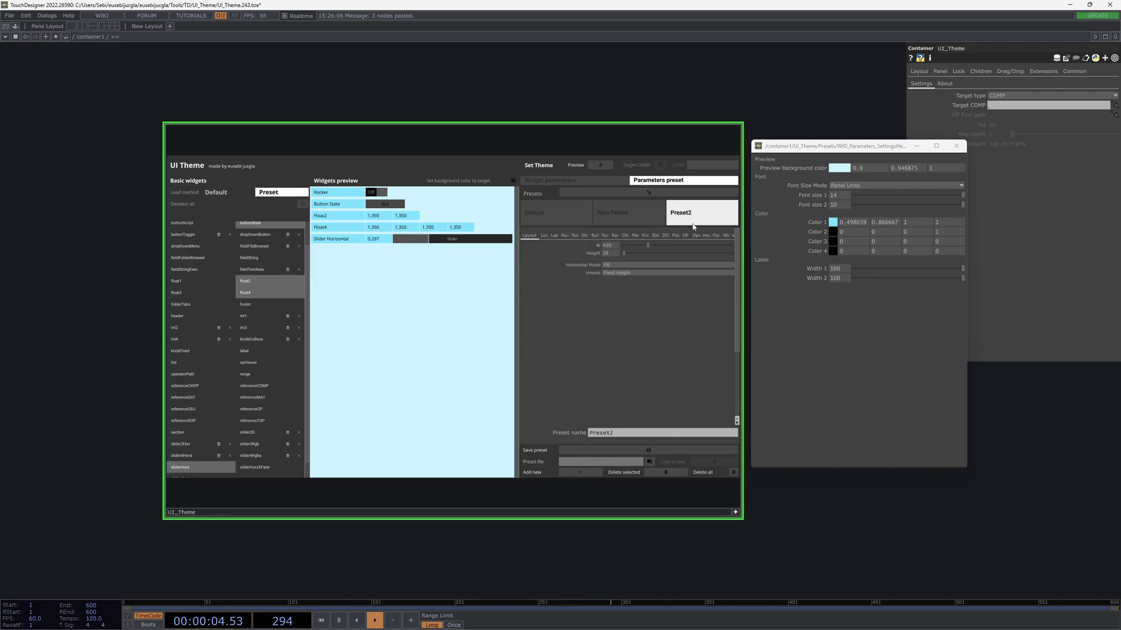
click(612, 437)
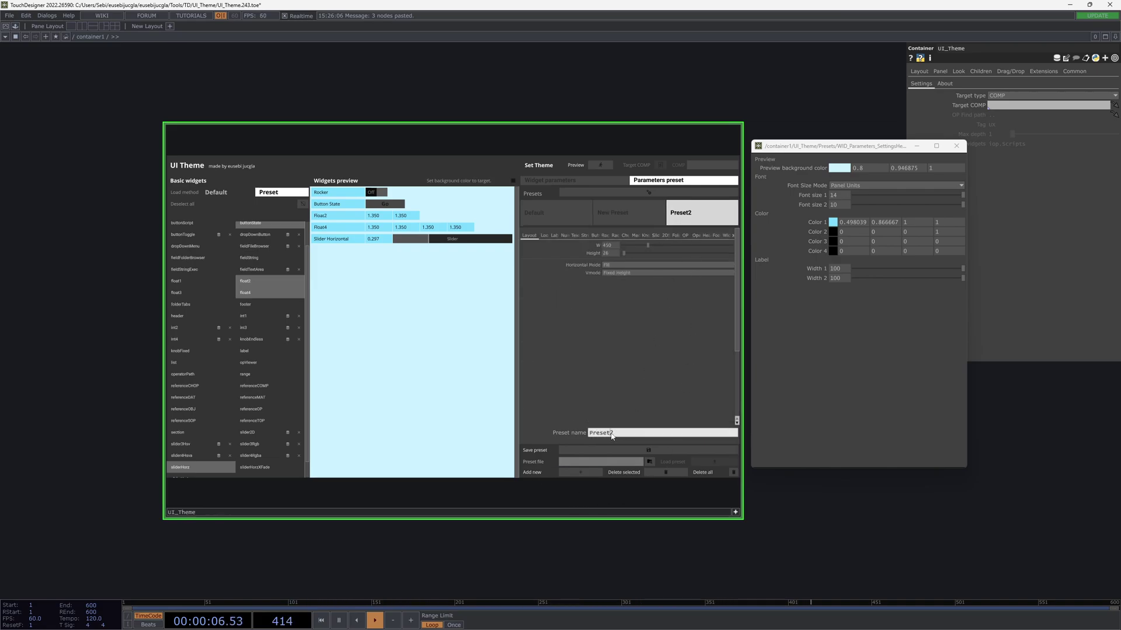
key(Return)
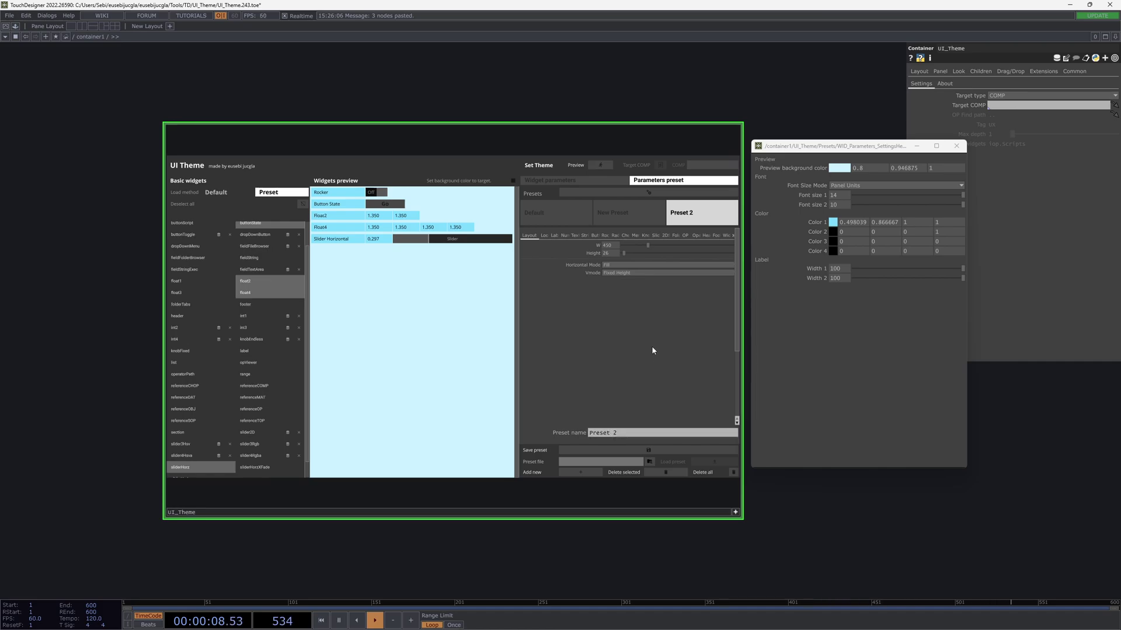
- Set Preset 2's preview background color to light orange (1, 0.772549, 0.498039)
click(836, 172)
click(559, 229)
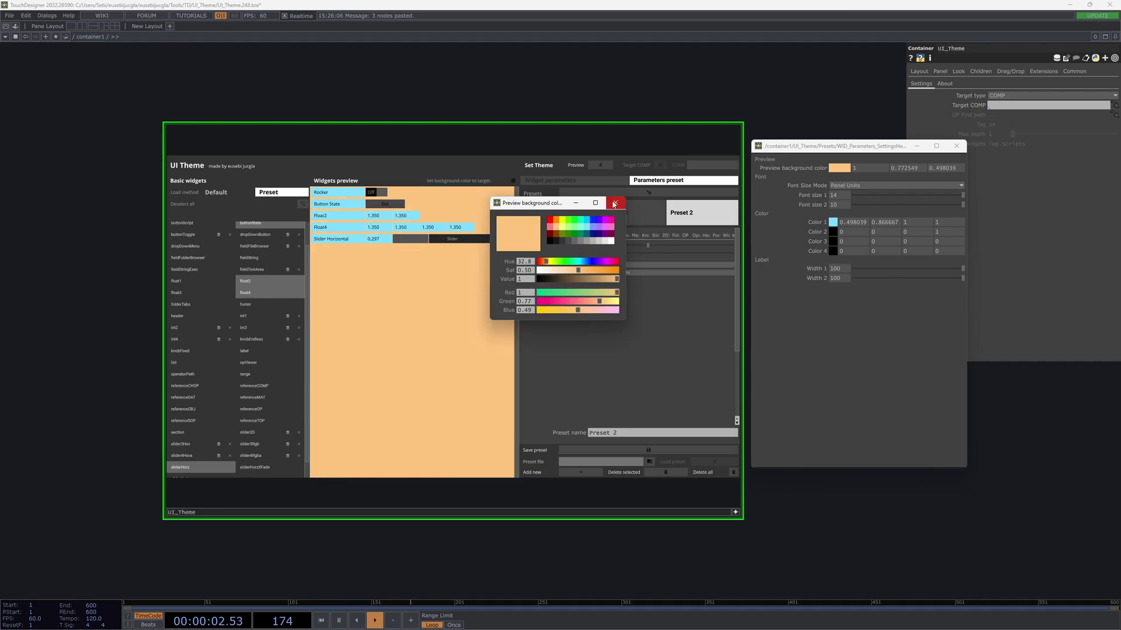
click(614, 204)
- Set Preset 2's Color 1 to brown (0.5, 0.272549, 0) and Color 2 to white, updating the widgets preview
click(833, 222)
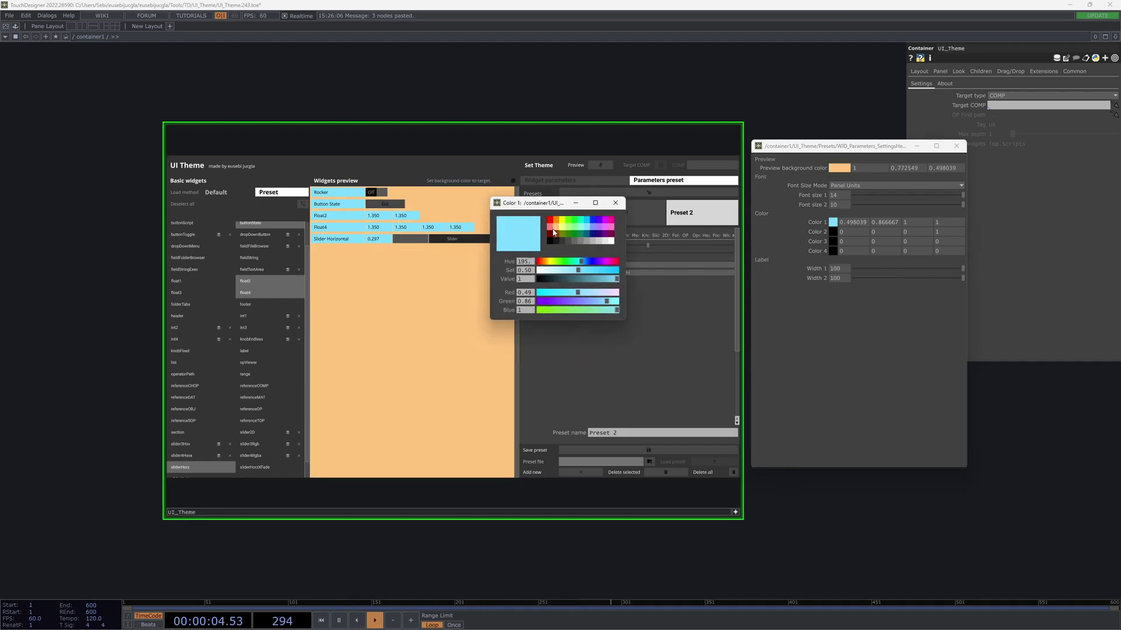
click(574, 233)
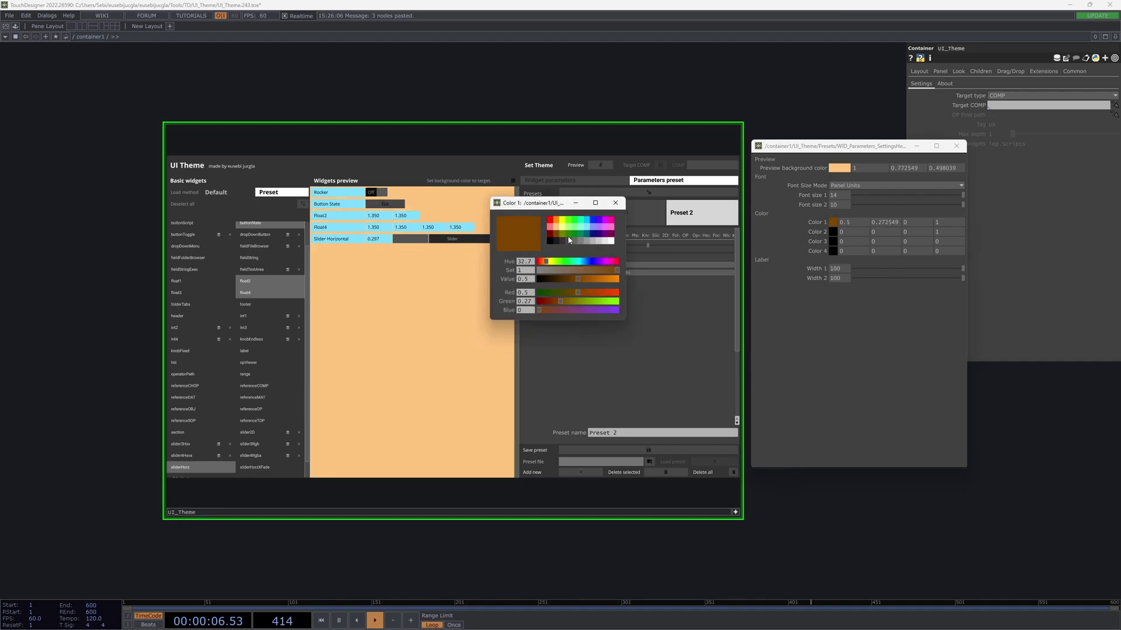
click(615, 202)
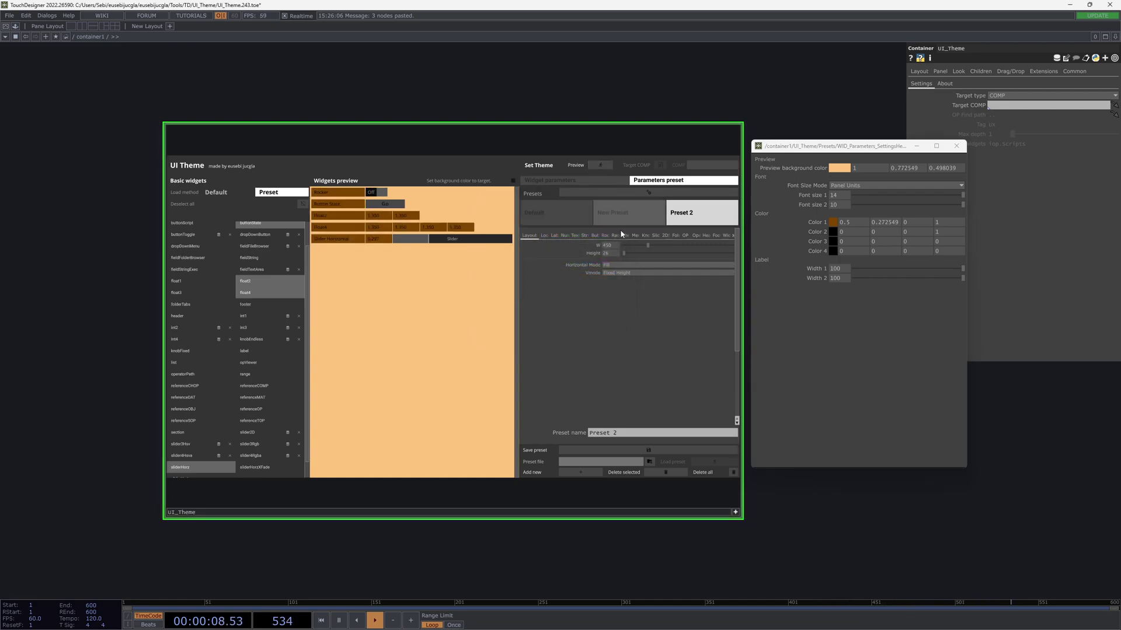
click(832, 232)
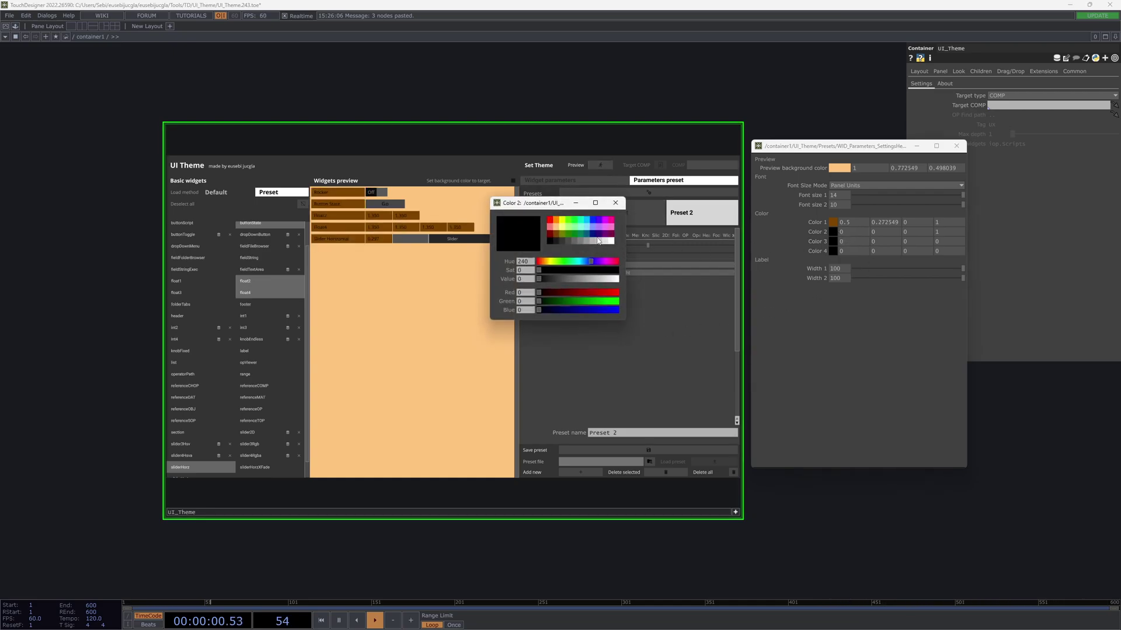
click(611, 241)
click(615, 202)
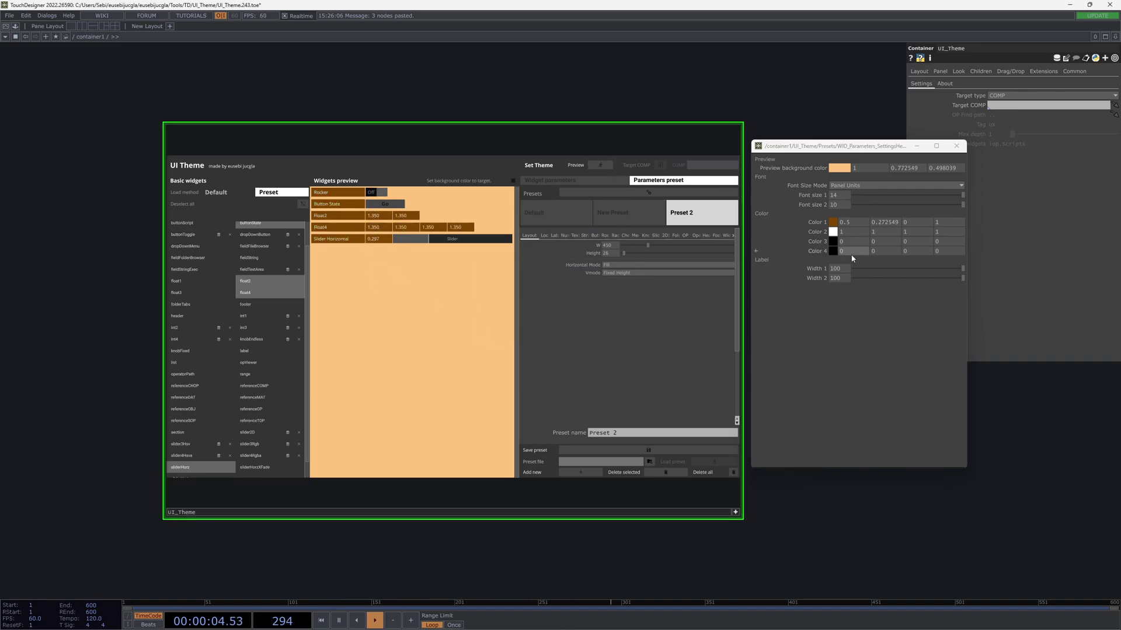
- Switch back and forth between New Preset and Preset 2 to compare their looks in the widgets preview
click(638, 213)
click(701, 212)
click(630, 212)
click(700, 213)
click(638, 213)
click(700, 213)
click(631, 212)
click(701, 212)
click(638, 212)
click(700, 213)
click(630, 215)
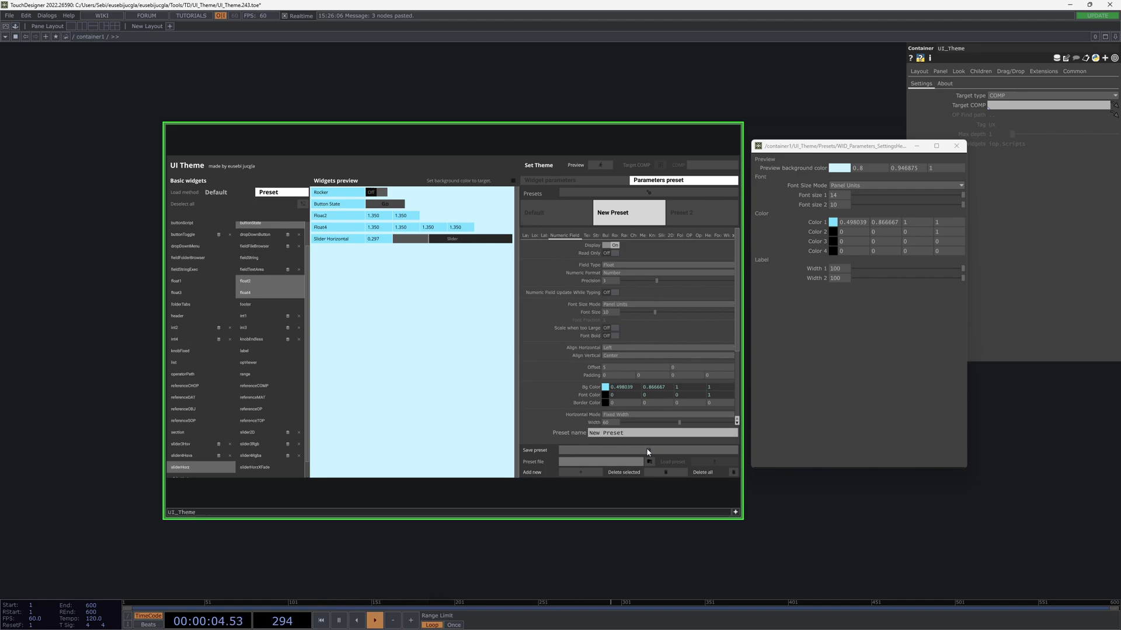
- Save New Preset, change its Color 2 to purple (0.356863, 0, 1) and save it again, overriding the existing preset
click(630, 448)
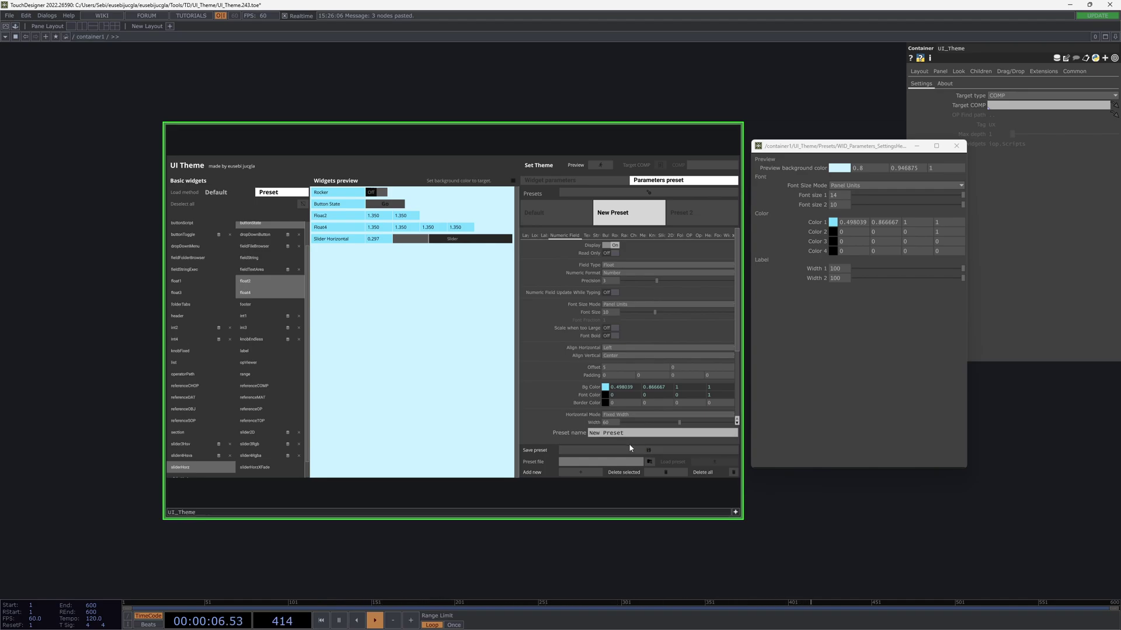
click(832, 232)
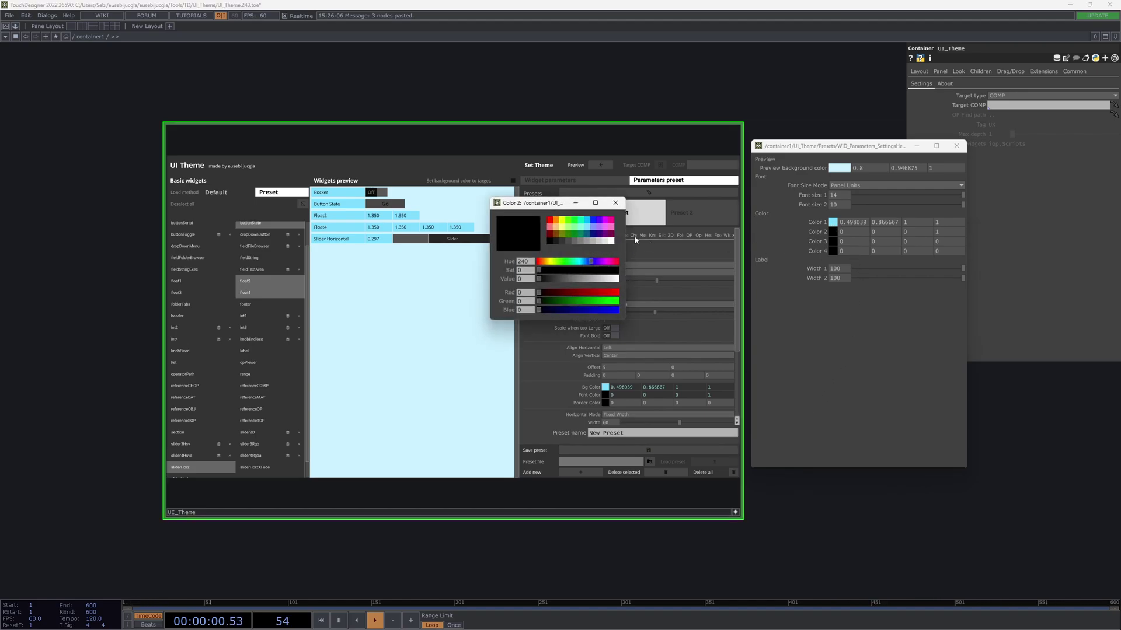
click(603, 222)
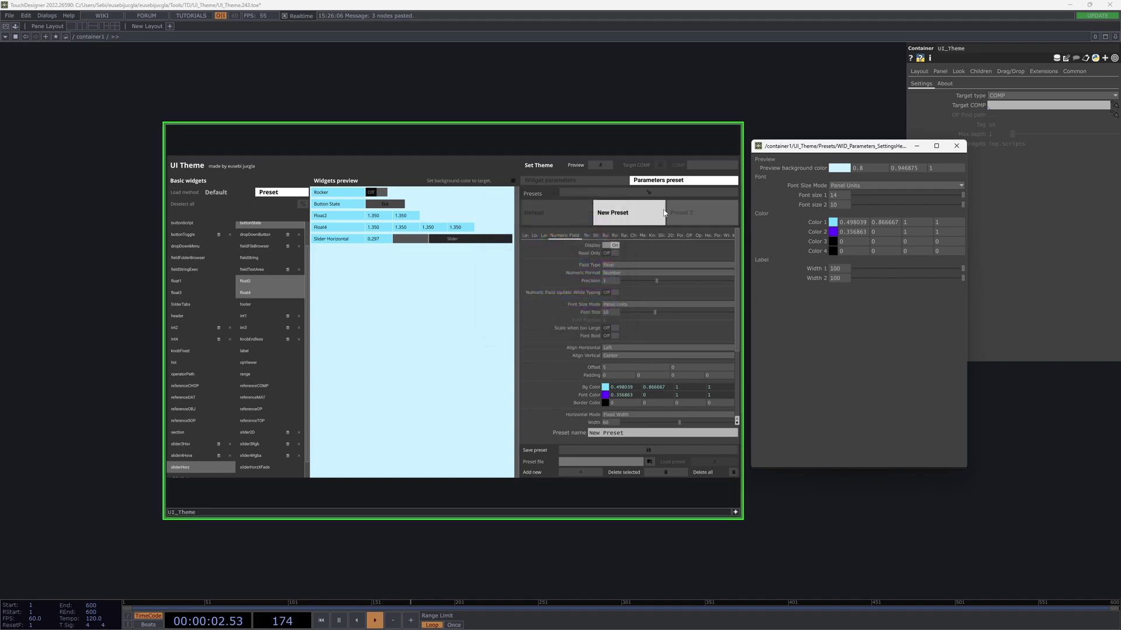
click(593, 162)
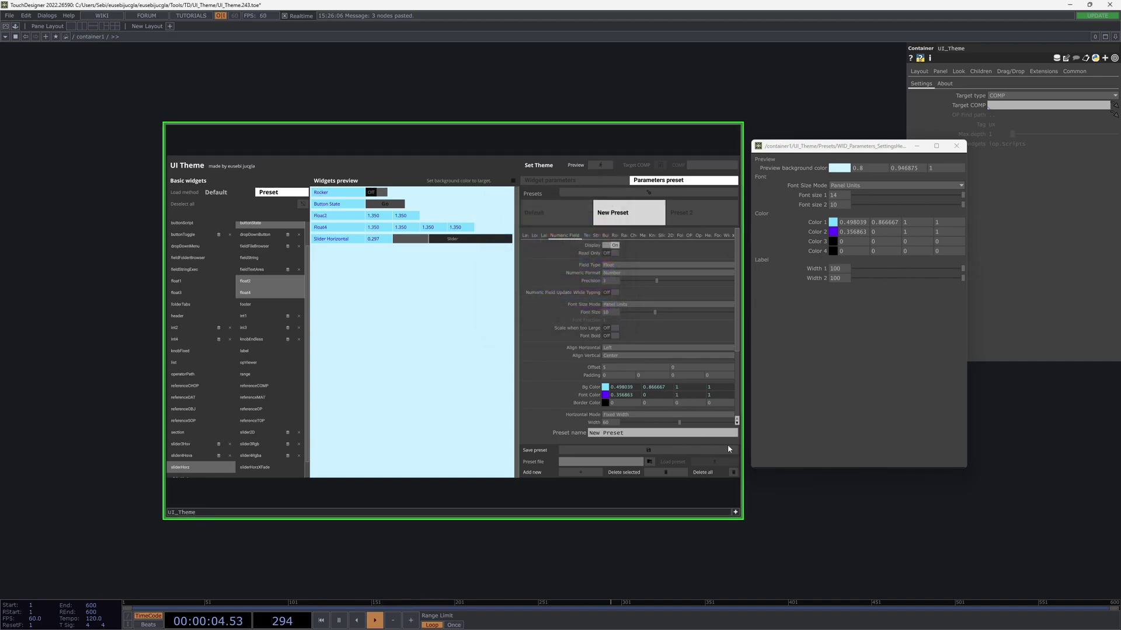
click(583, 449)
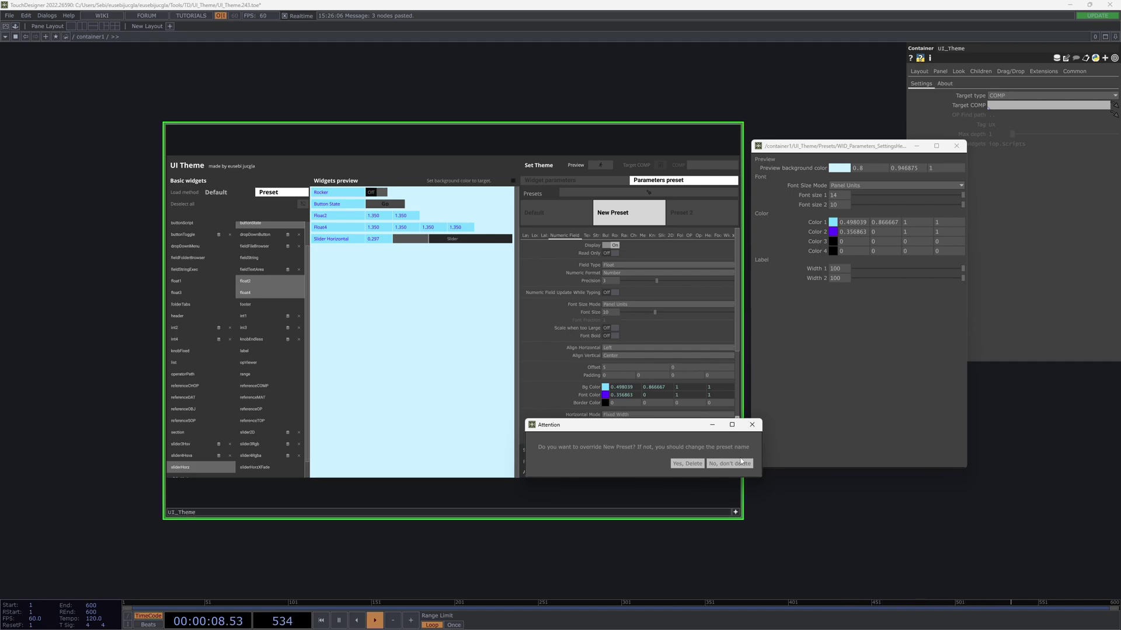
click(691, 467)
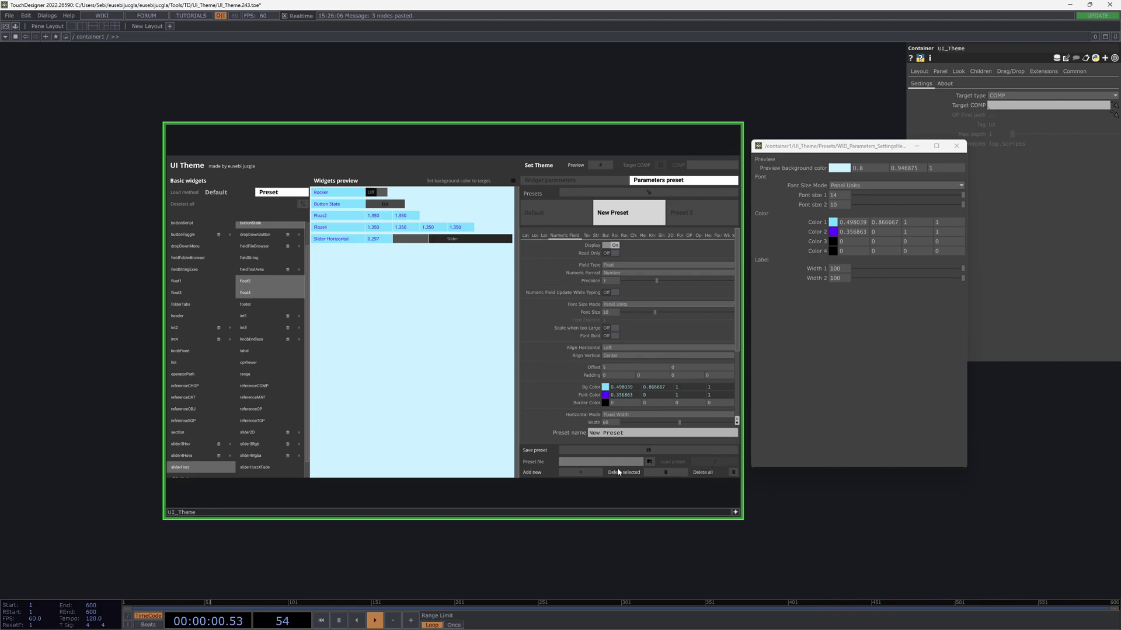
- Delete all presets and load New Preset back from the file UITheme_New Preset.json
click(734, 473)
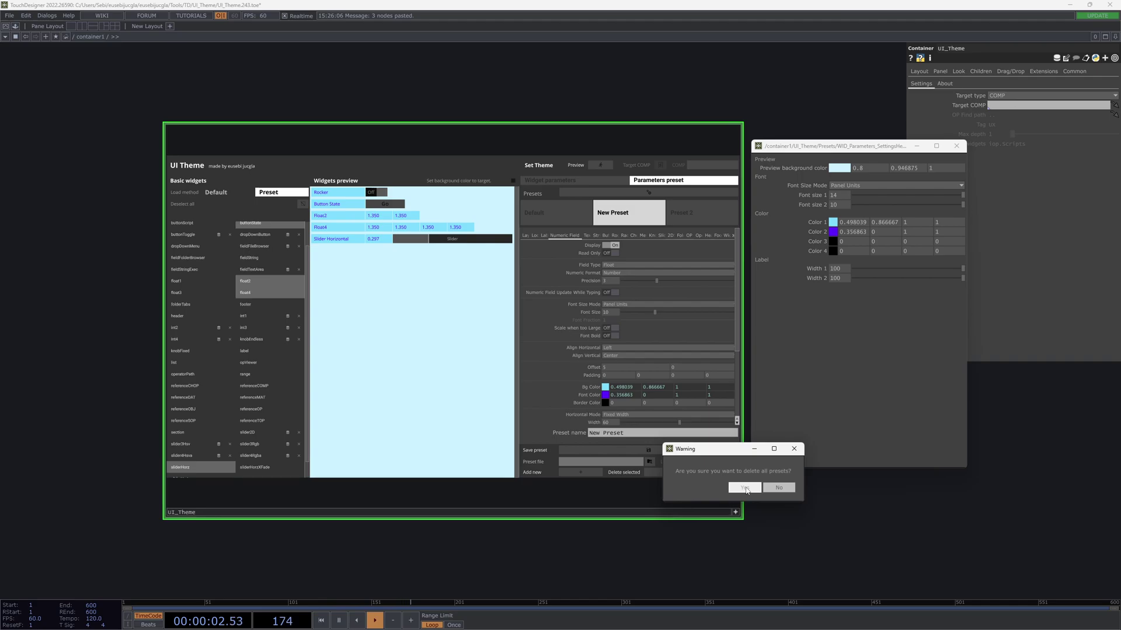
click(745, 488)
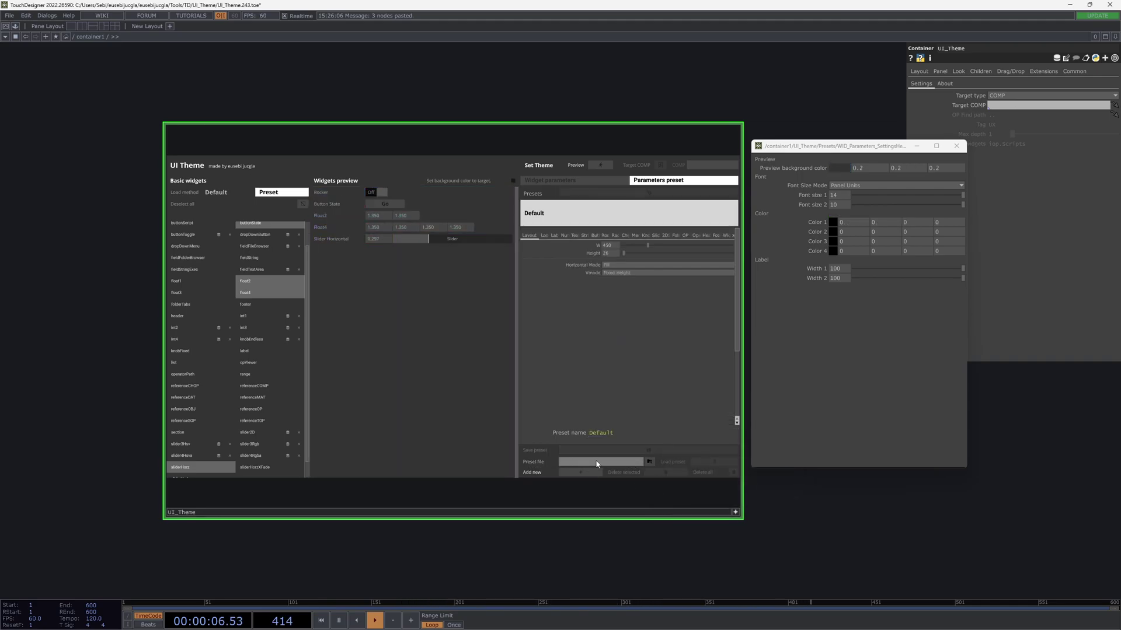
click(649, 461)
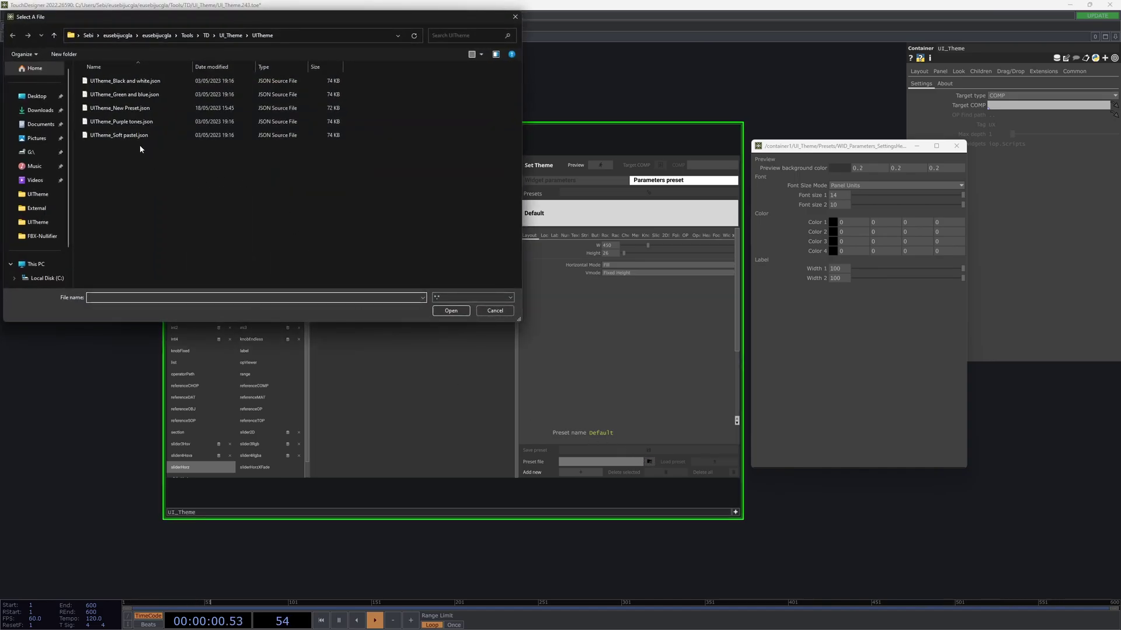
click(145, 110)
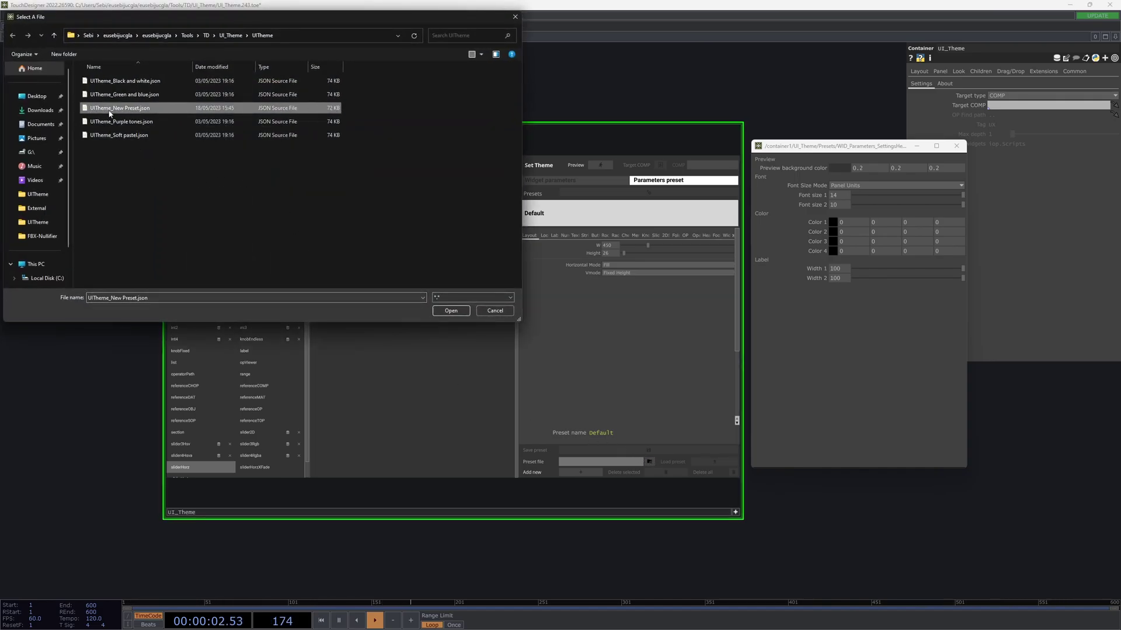
click(464, 310)
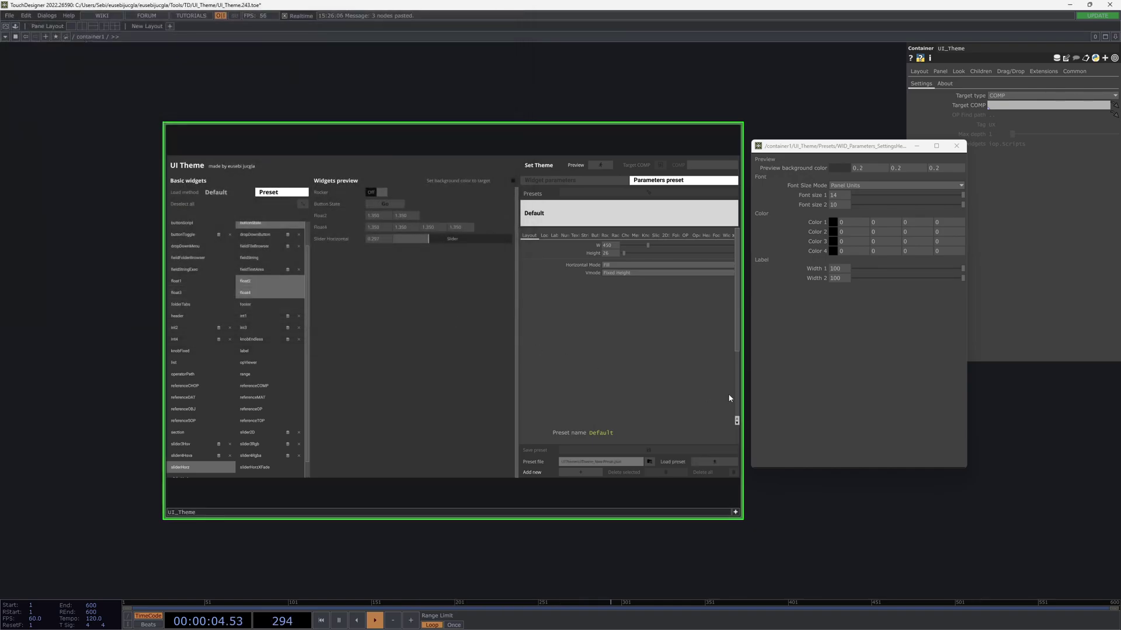
click(714, 462)
click(713, 461)
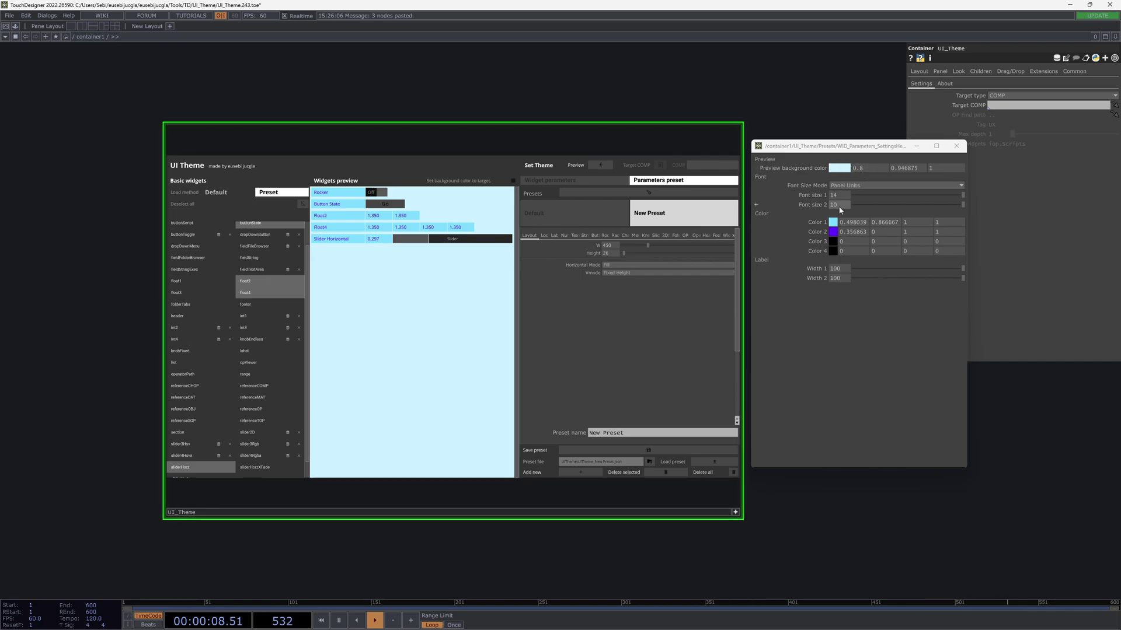
- Set New Preset's Color 2 to black (0, 0, 0) and save the preset, overriding the existing one
click(833, 232)
click(592, 236)
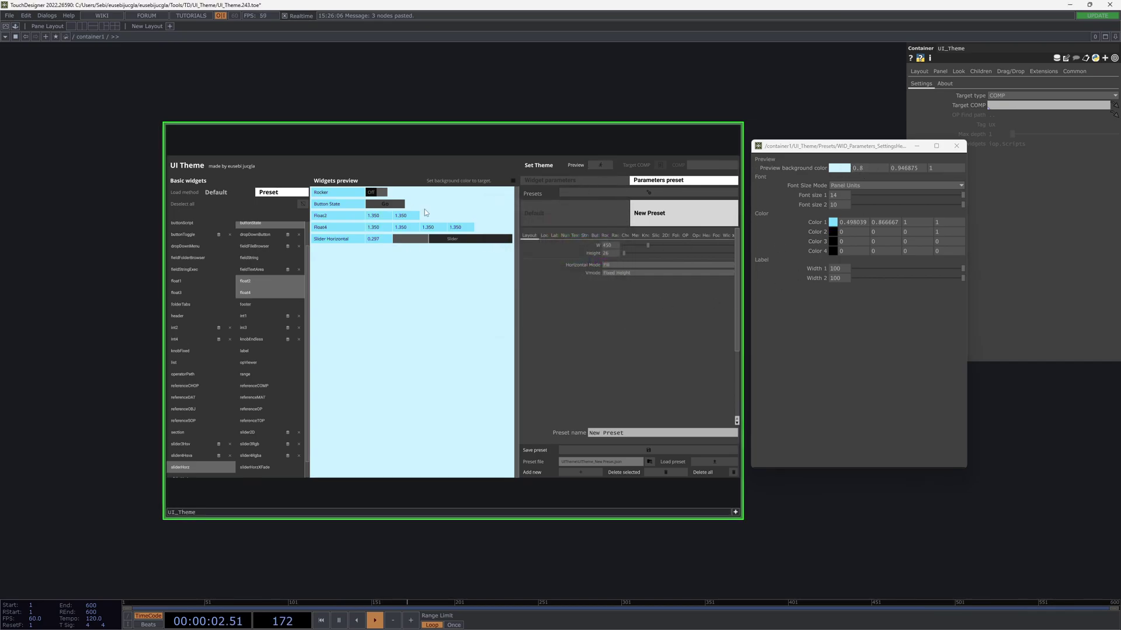
click(649, 450)
click(692, 468)
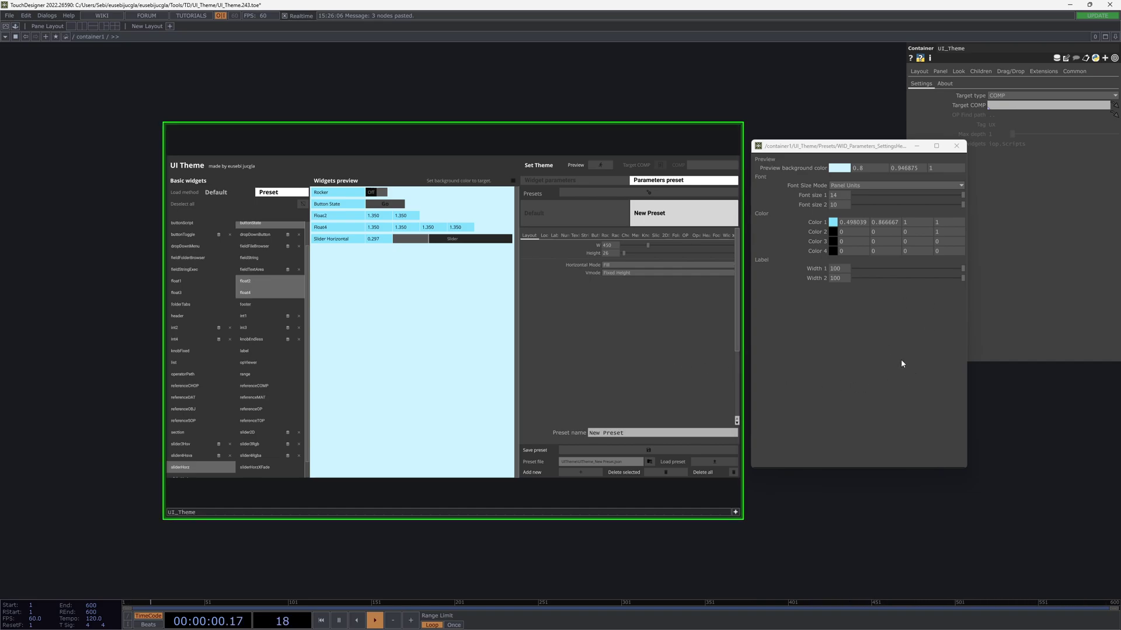
- Close the preset settings window and select container8, container9 and container10 in the network
click(956, 145)
drag(929, 425, 753, 409)
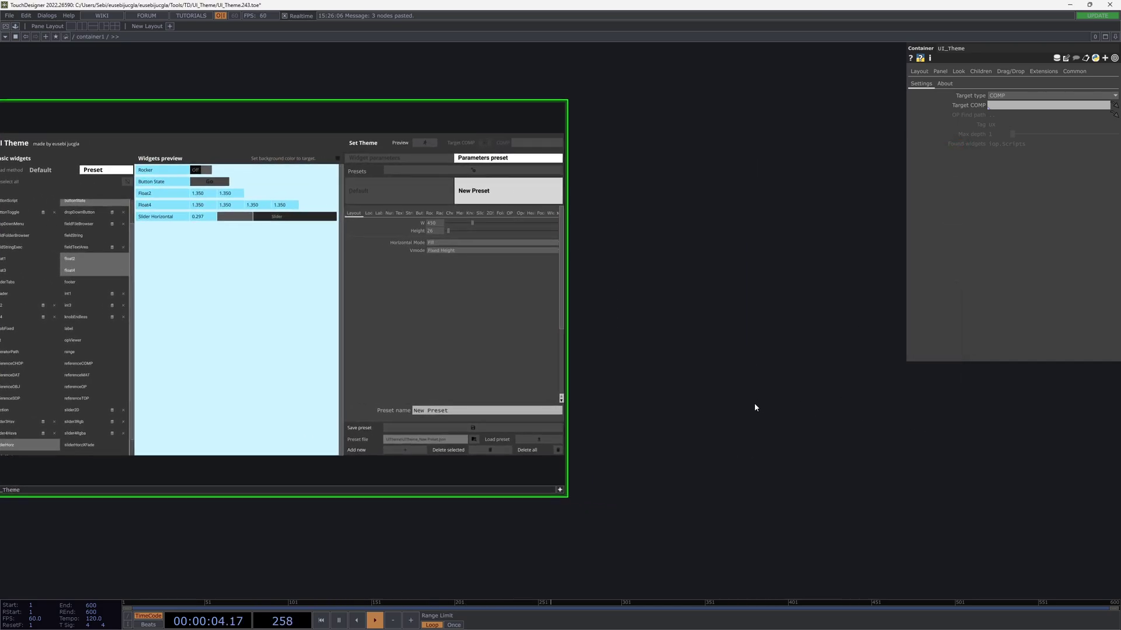
scroll(754, 407, down, 5)
drag(587, 173, 768, 527)
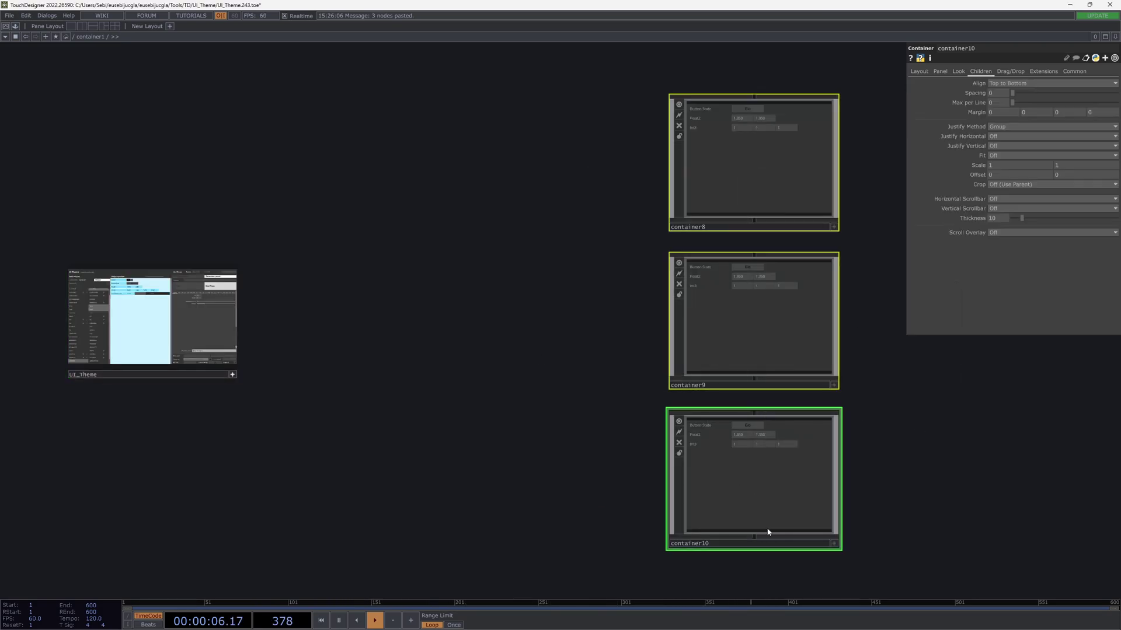
drag(793, 445, 736, 437)
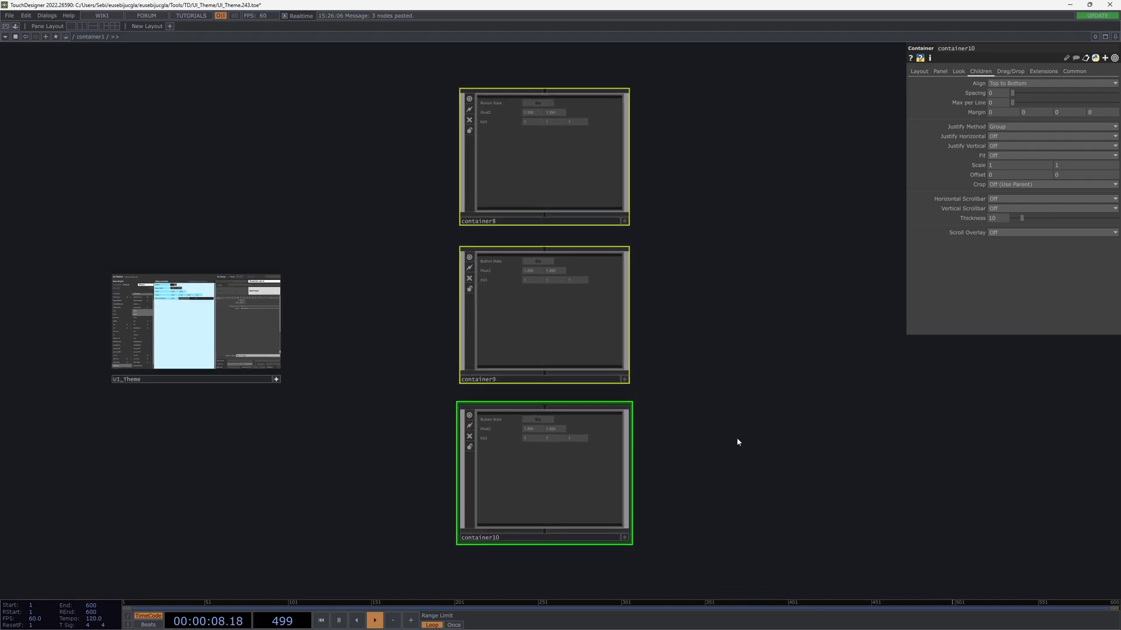
- Go inside container8 and inspect its buttonState, float2 and int3 widgets
click(594, 153)
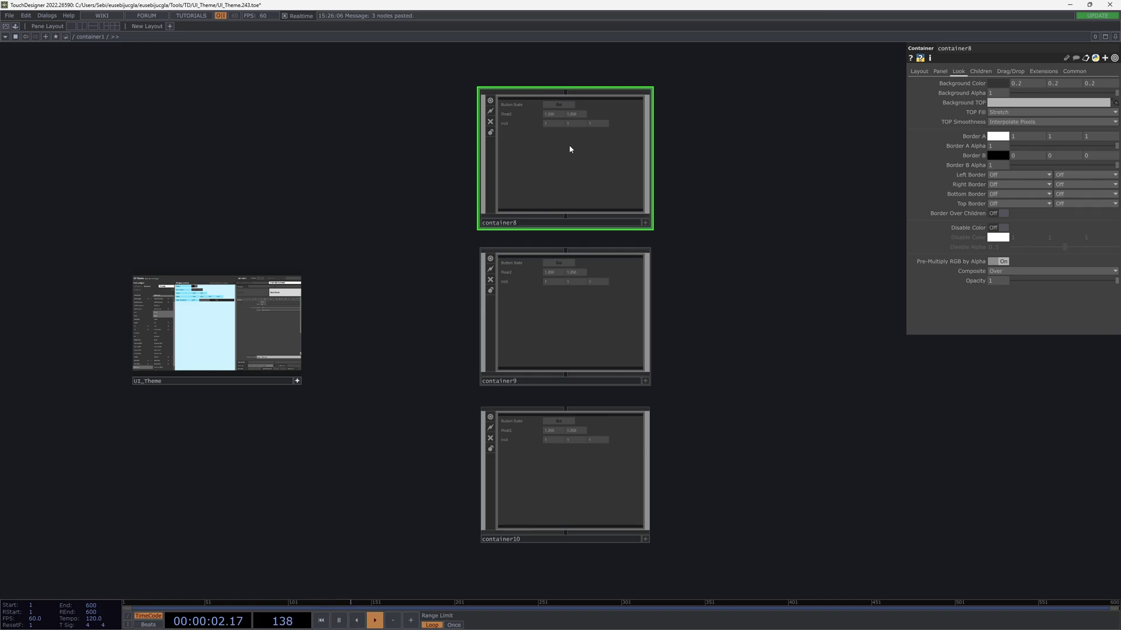
key(i)
key(h)
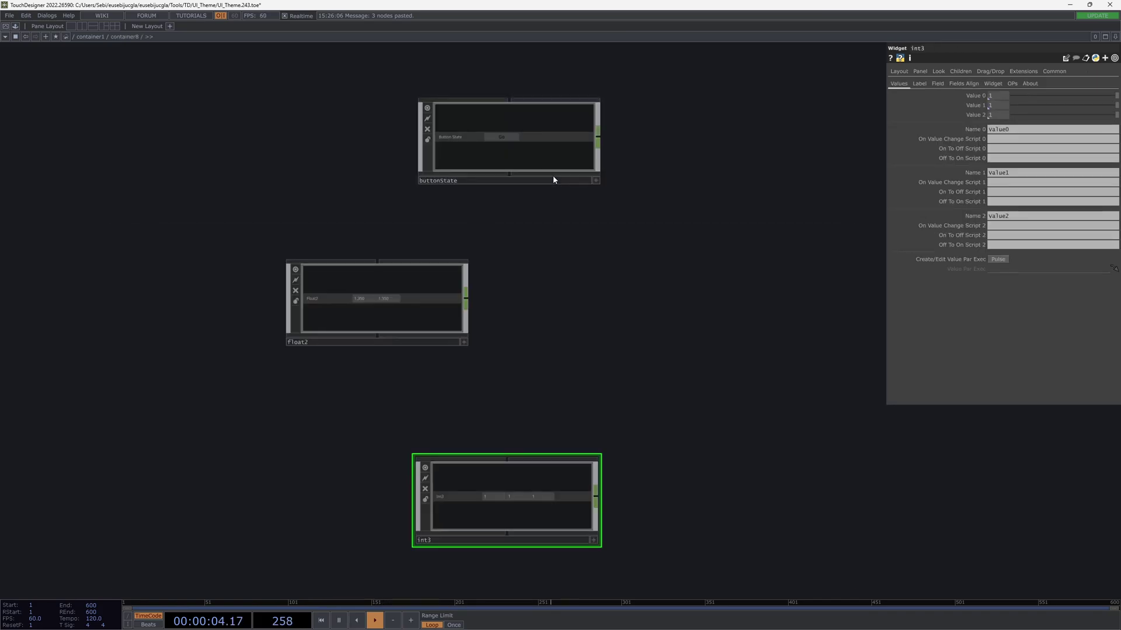
click(518, 126)
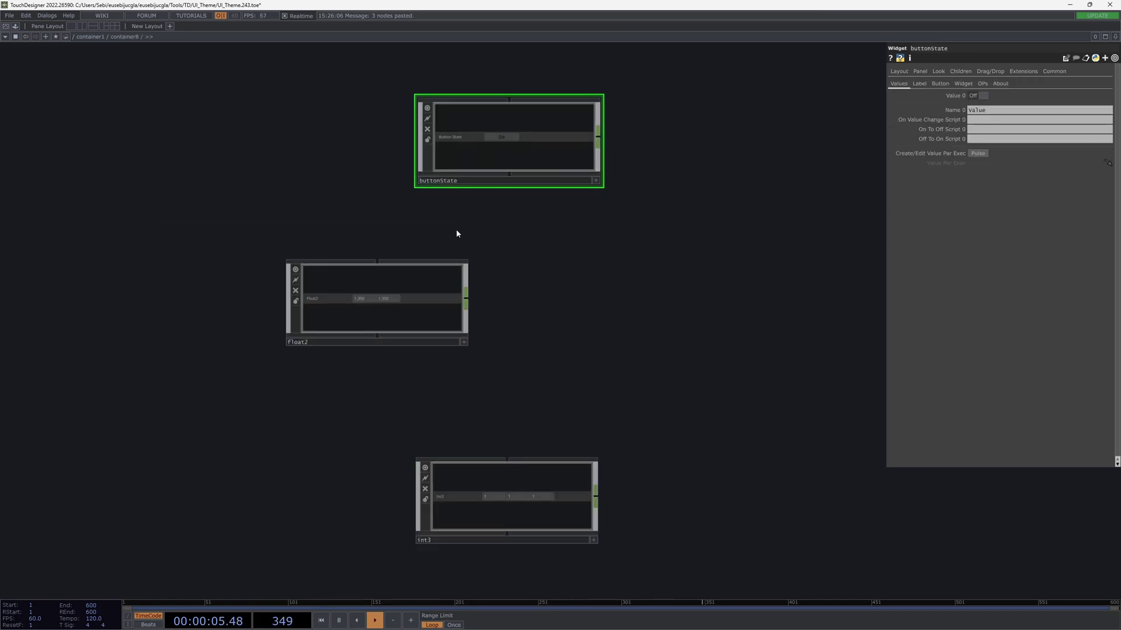
click(427, 273)
click(520, 465)
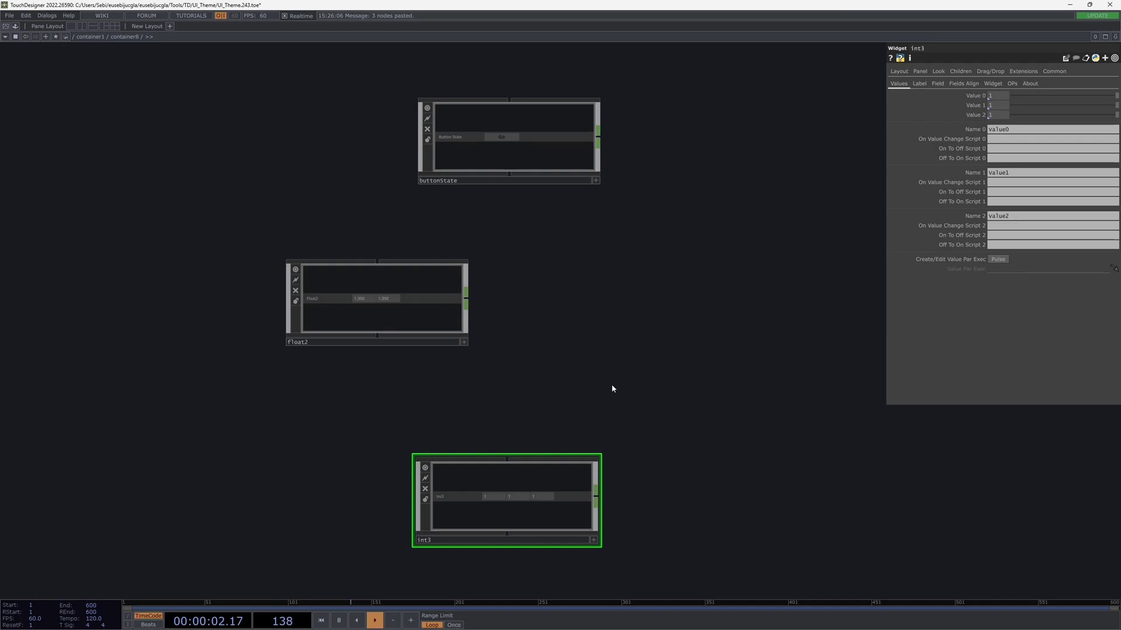
- Add the buttonRocker and buttonMomentary Basic Widgets from the Palette to container8, then return to the parent network
key(alt+l)
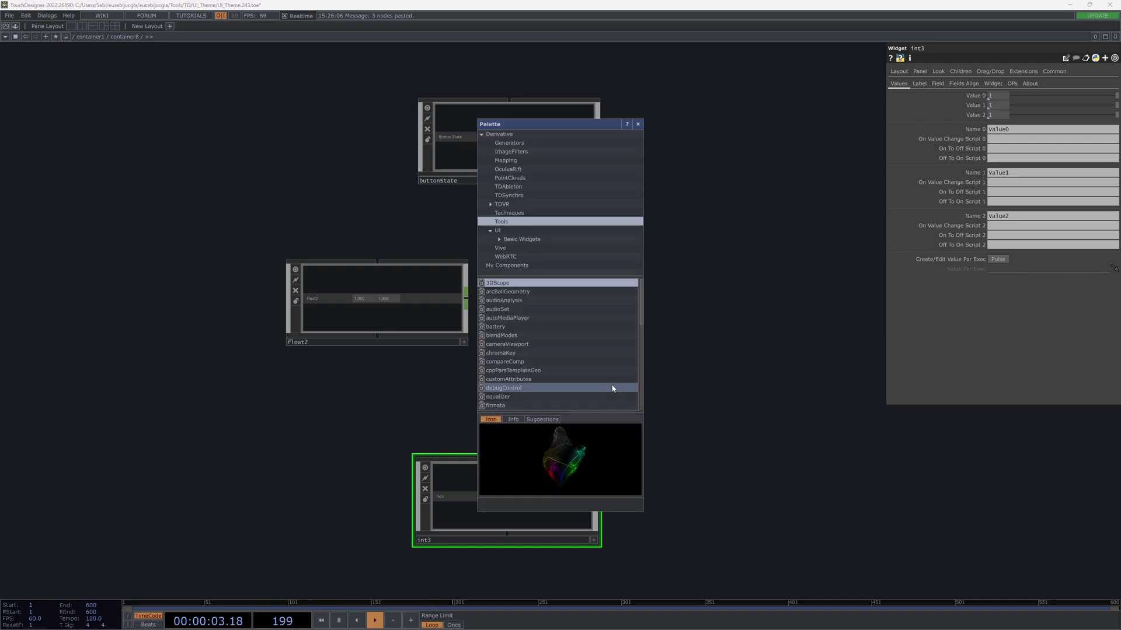
click(526, 239)
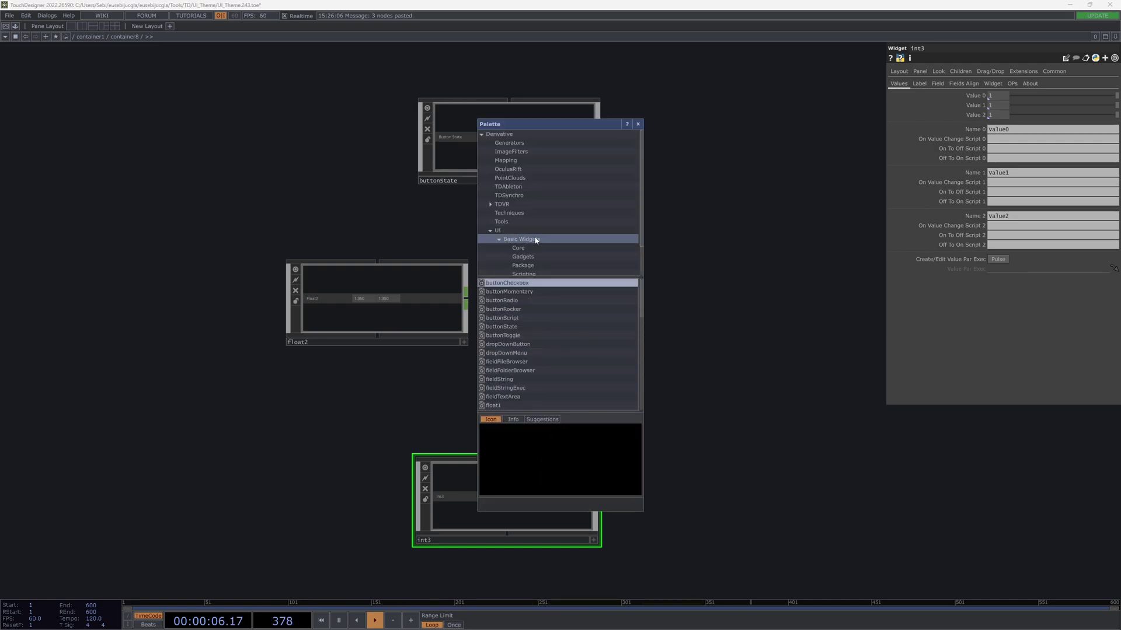
scroll(525, 313, down, 10)
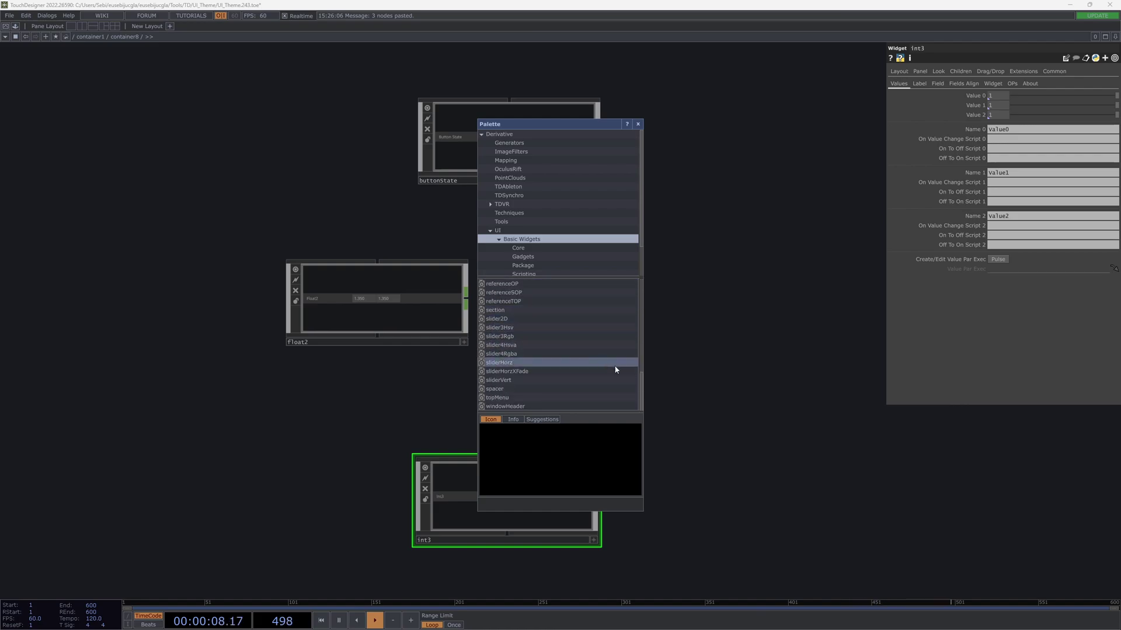
drag(643, 383, 642, 282)
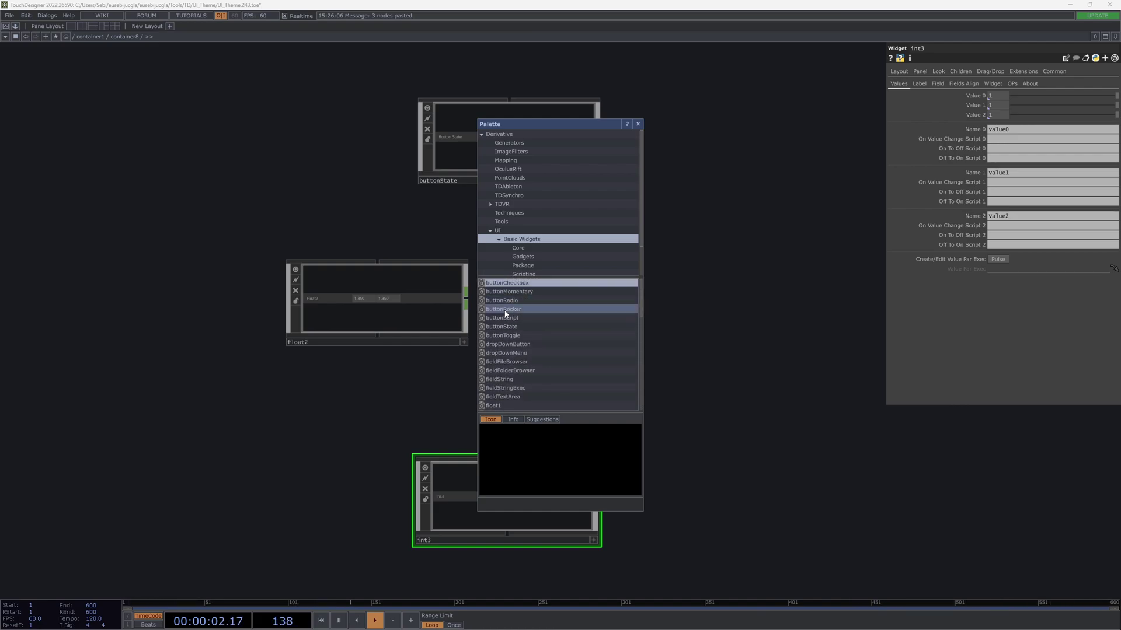
drag(551, 309, 686, 302)
drag(516, 294, 713, 429)
click(638, 125)
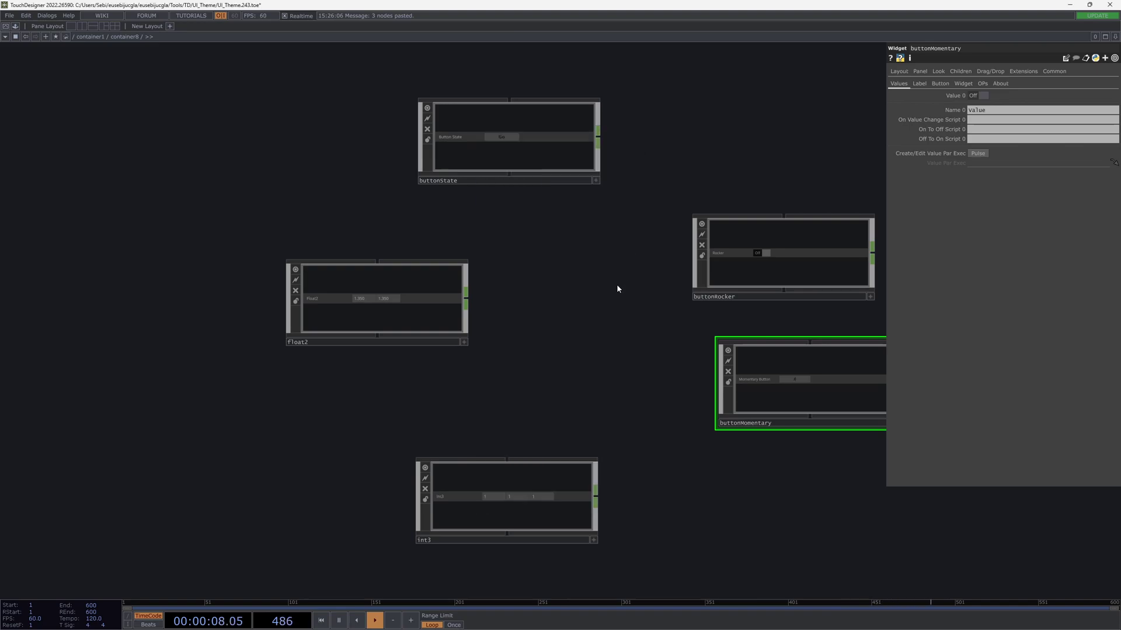
key(u)
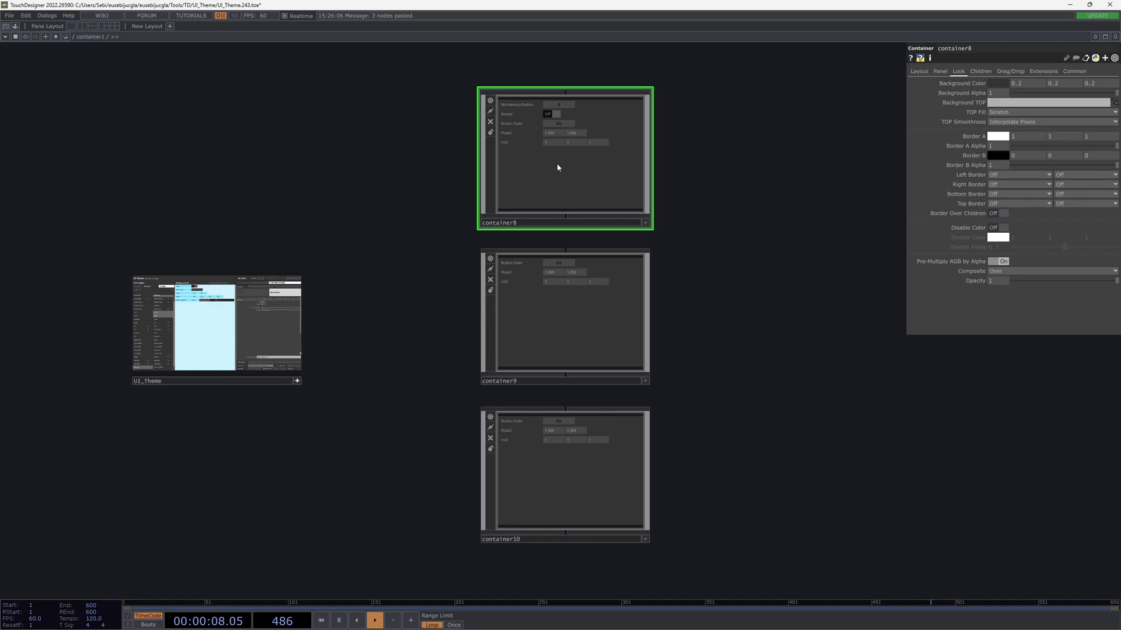
- Set the UI_Theme component's Target COMP to container8
click(297, 381)
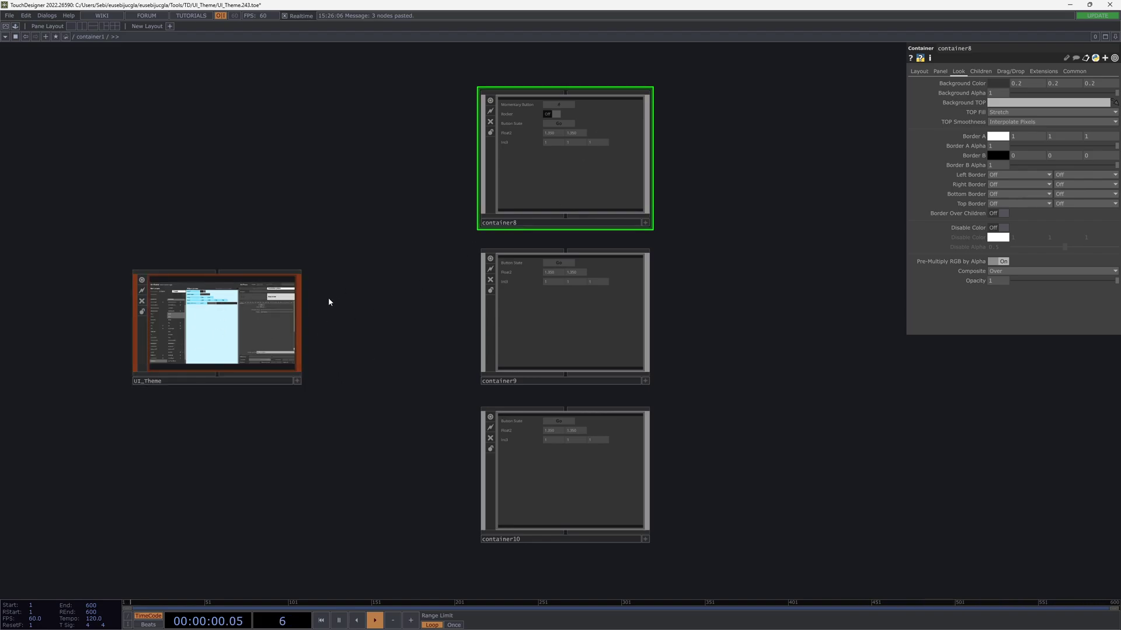
click(195, 316)
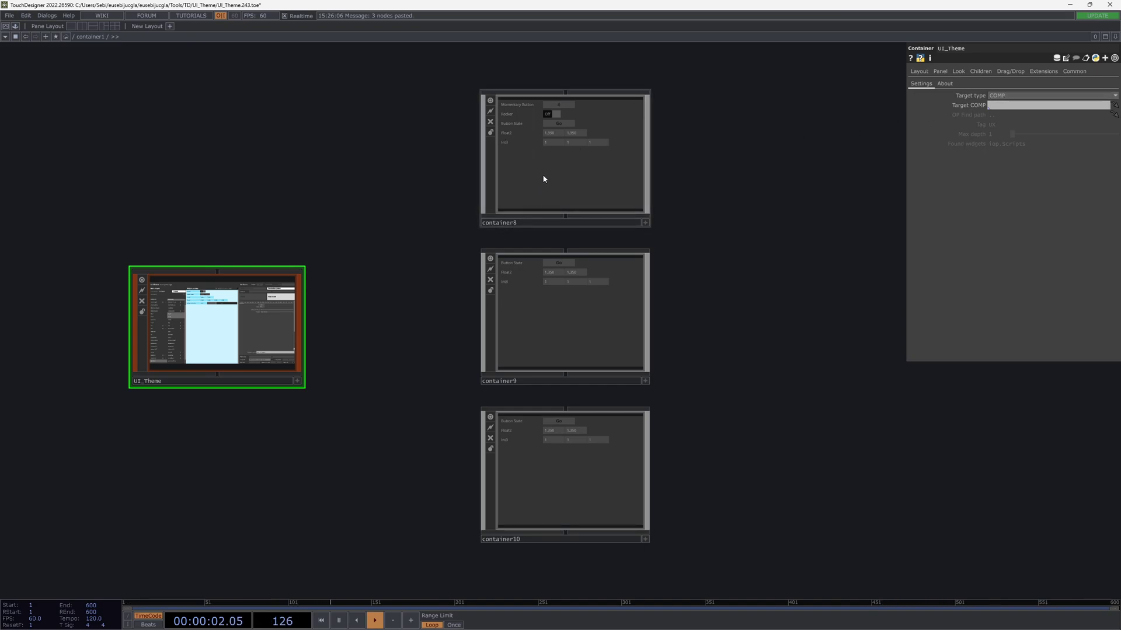
mouse_move(543, 176)
mouse_down()
mouse_move(932, 105)
mouse_move(1007, 108)
mouse_up()
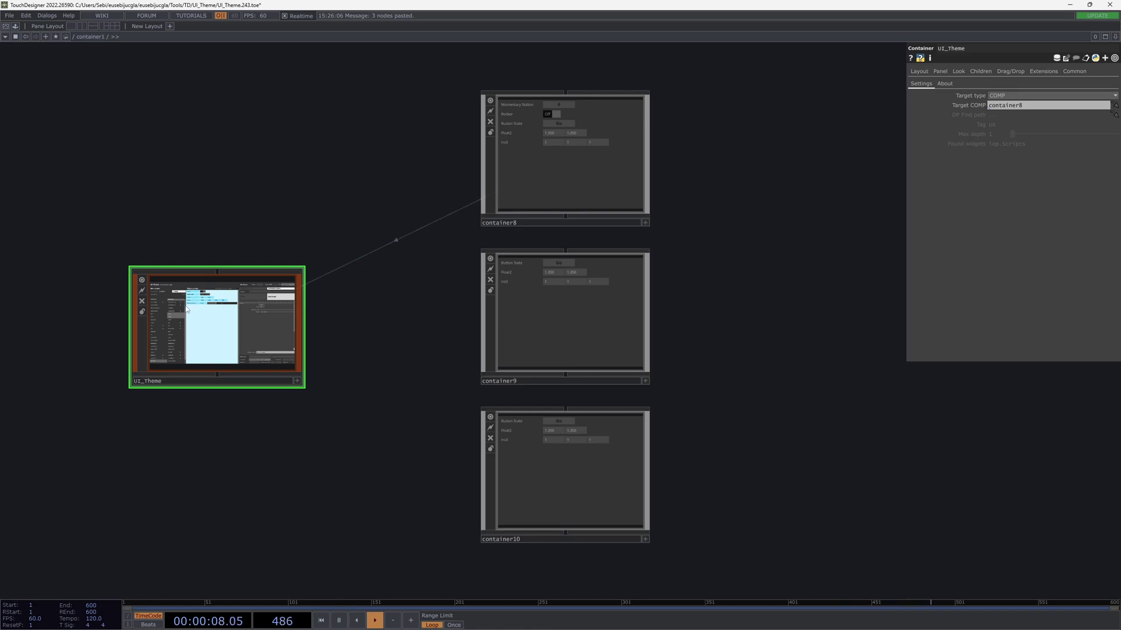
key(shift+h)
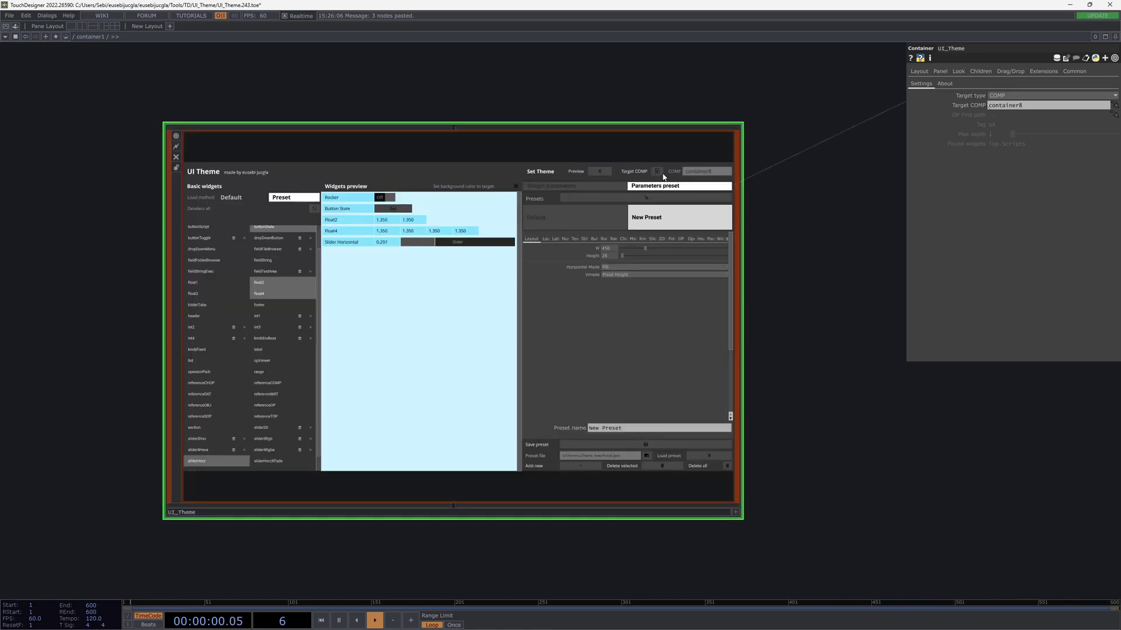
- Apply New Preset to the target component container8, confirming the widget update, and view its restyled widgets
click(663, 176)
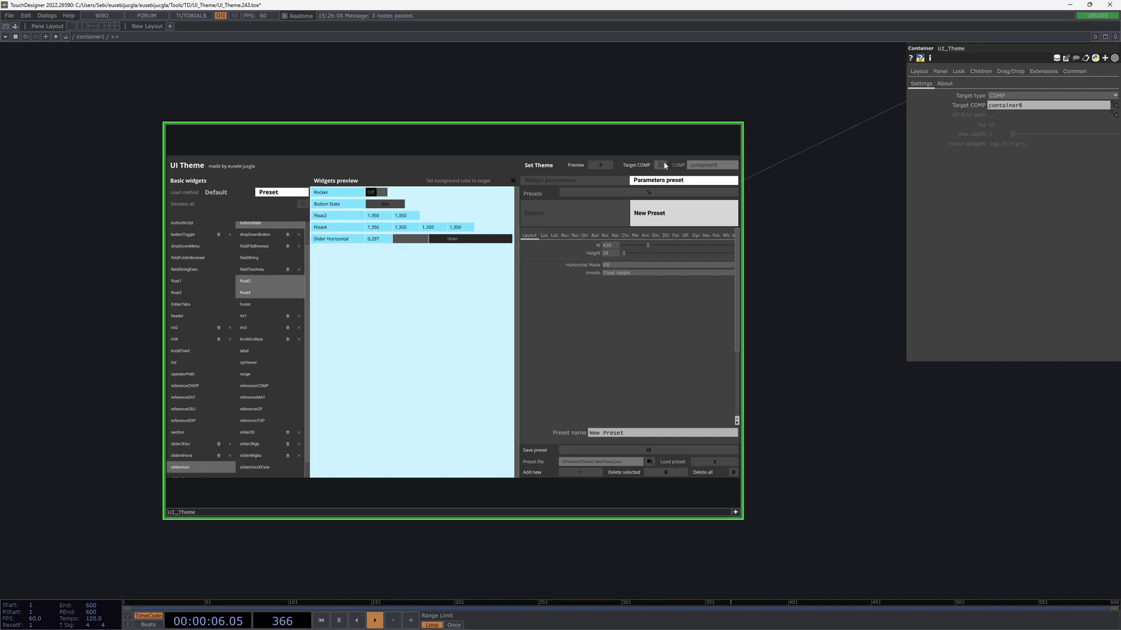
click(664, 166)
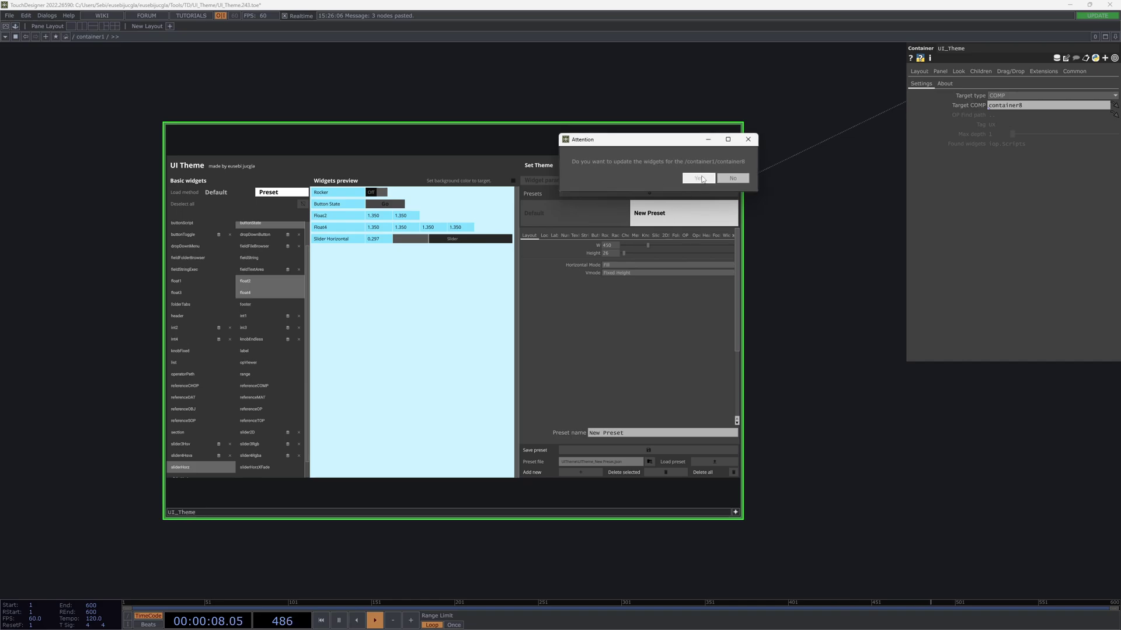
click(708, 181)
scroll(783, 177, down, 5)
drag(762, 187, 587, 210)
scroll(765, 166, up, 4)
drag(475, 310, 505, 293)
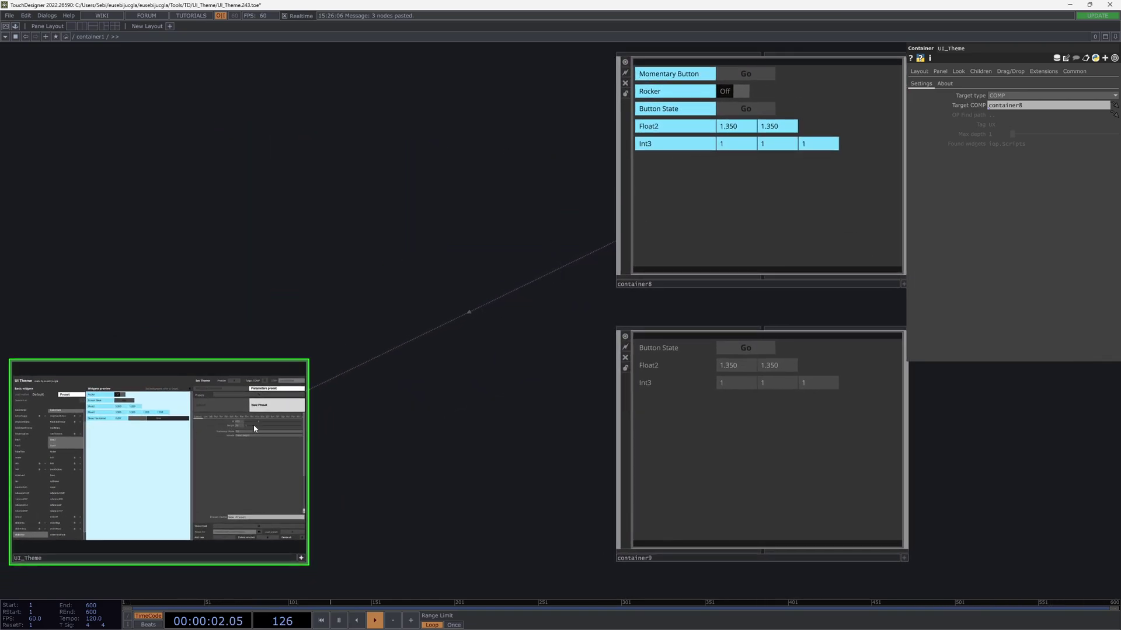
drag(408, 350, 442, 340)
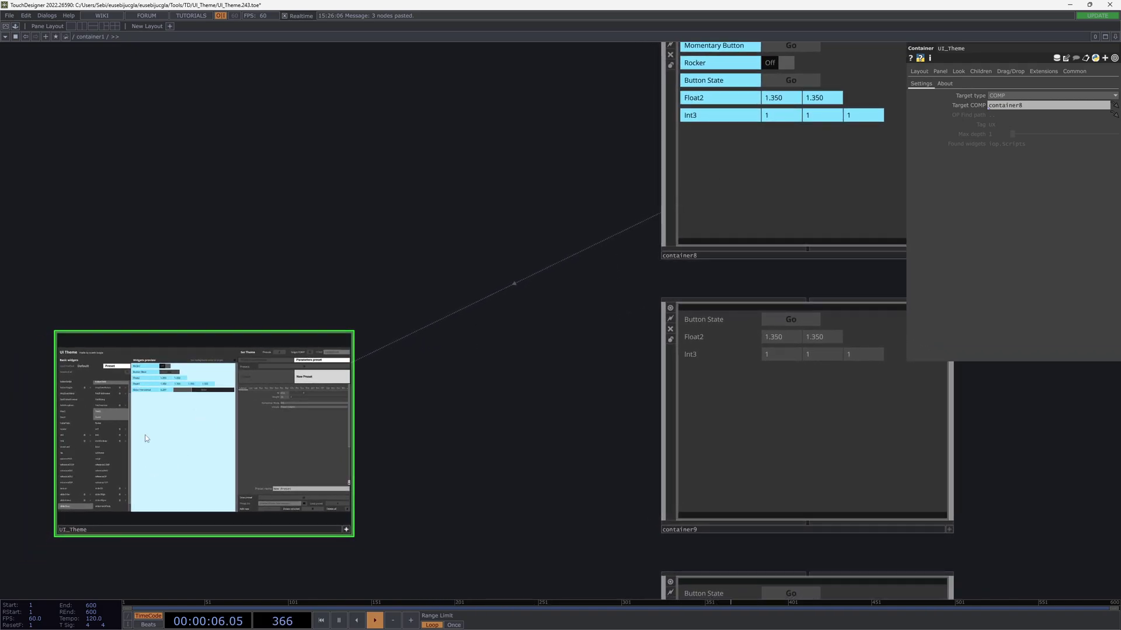
- Enable setting the background color to the target, reapply the theme to container8 and select that container
drag(572, 323, 621, 325)
scroll(288, 286, up, 6)
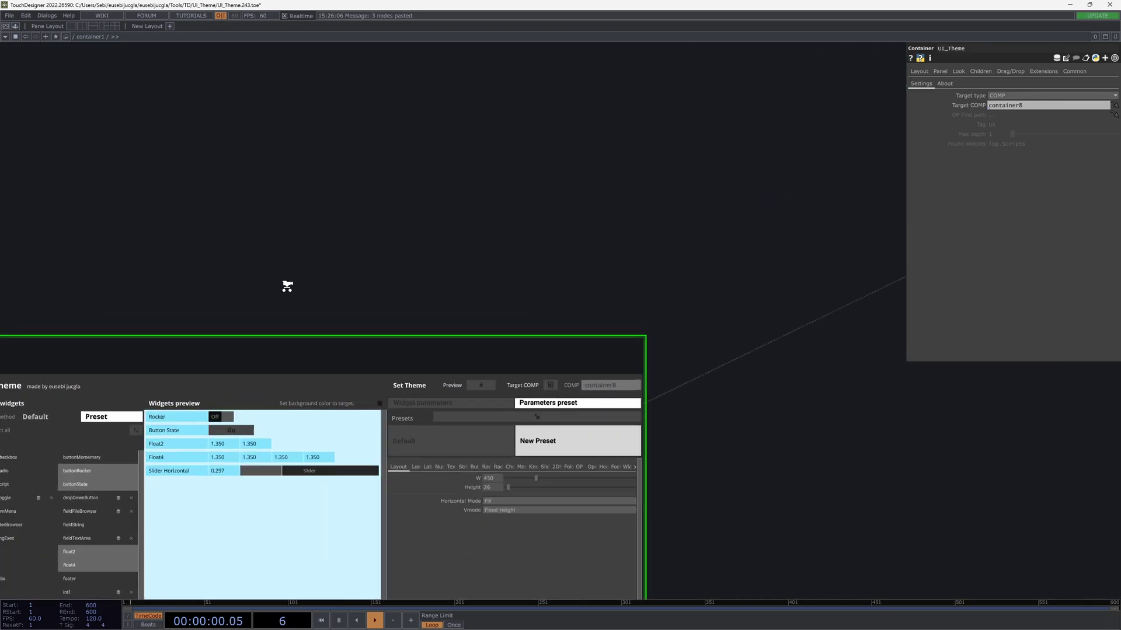
click(484, 290)
scroll(600, 167, down, 8)
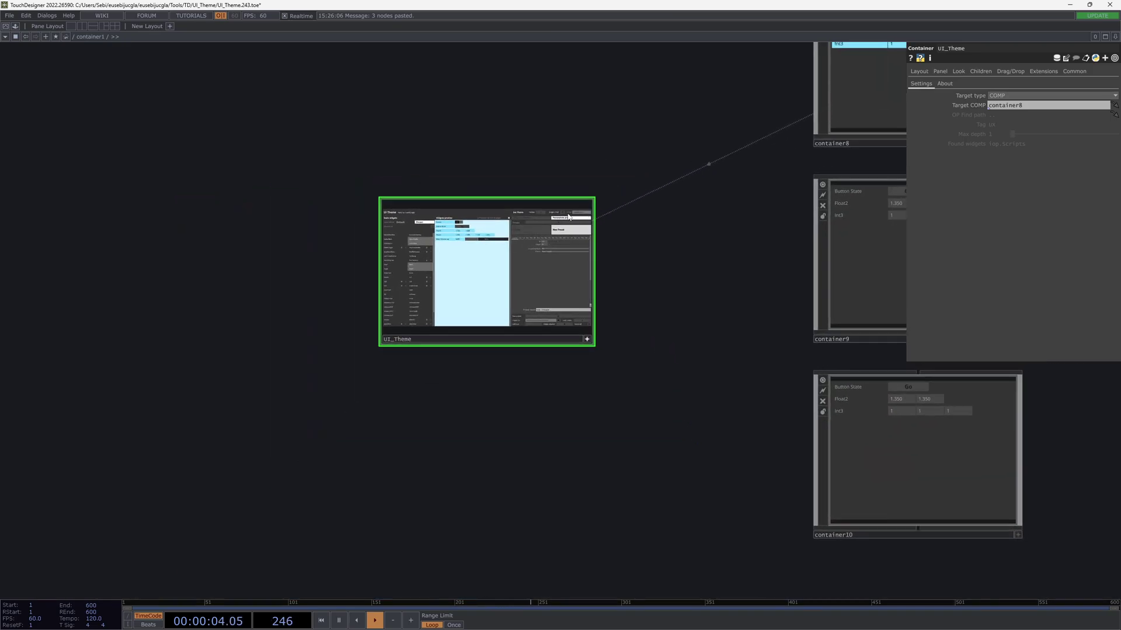
click(598, 226)
click(684, 167)
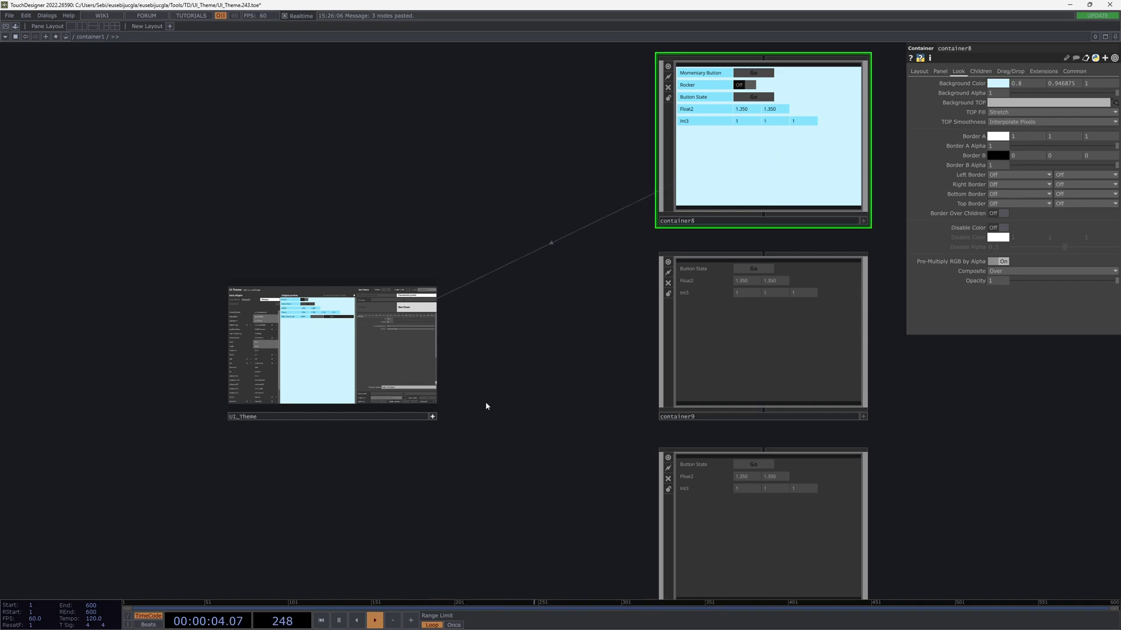
- Open UI_Theme in its own floating window, placed and sized so the network containers stay accessible
click(433, 417)
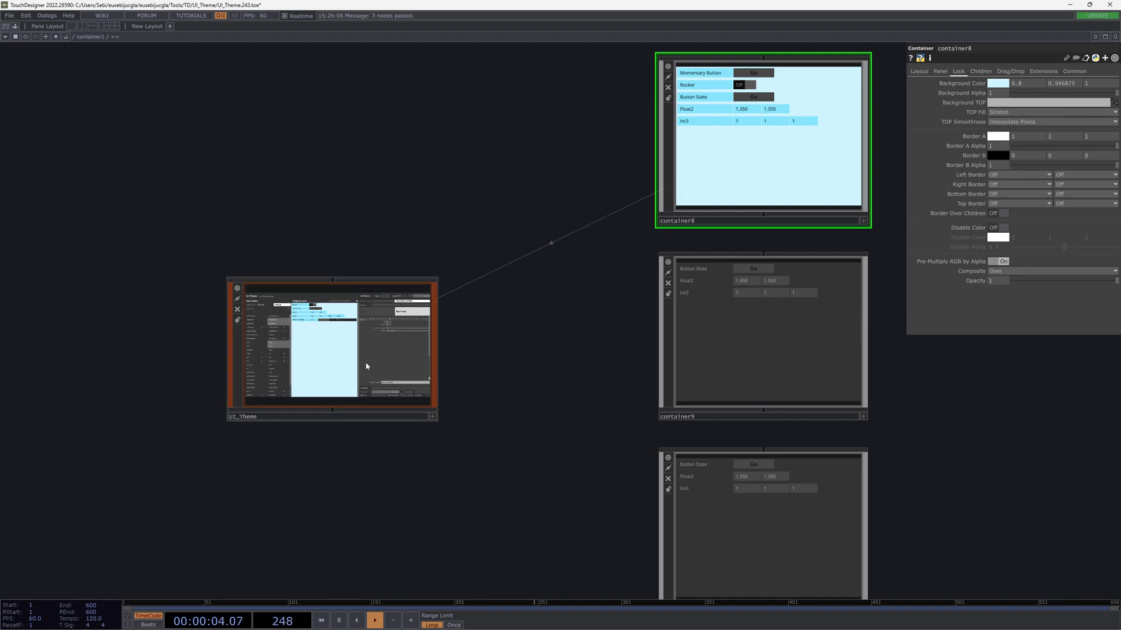
right_click(368, 290)
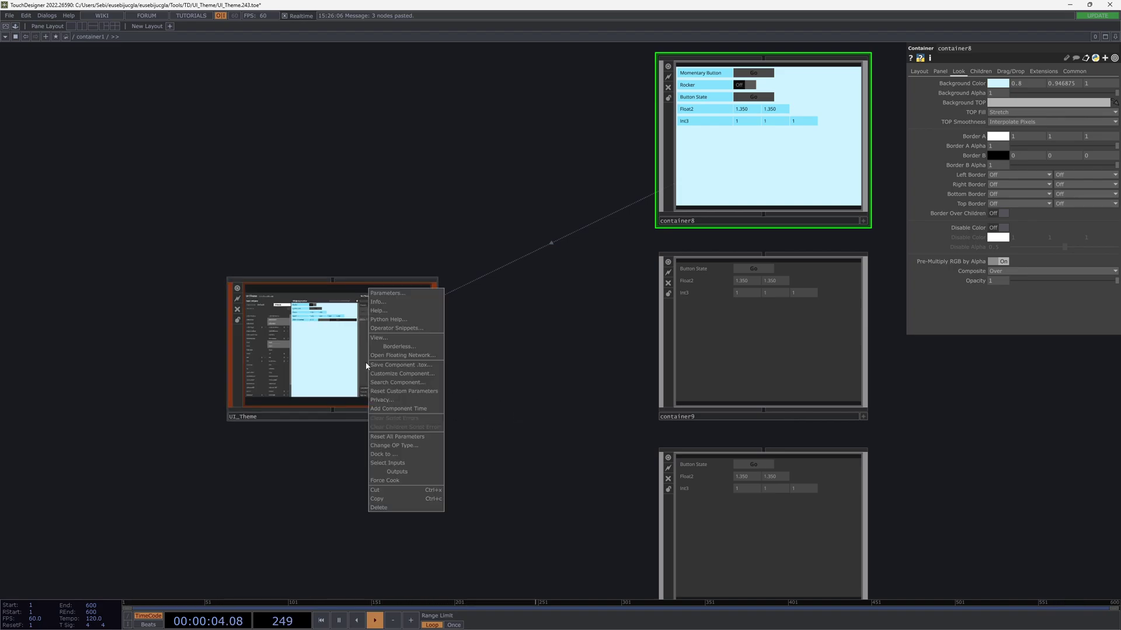
click(413, 338)
drag(543, 173, 468, 100)
drag(421, 483, 469, 539)
- Select the UI_Theme component and switch its Target type to OP Find
click(443, 464)
drag(730, 309, 806, 370)
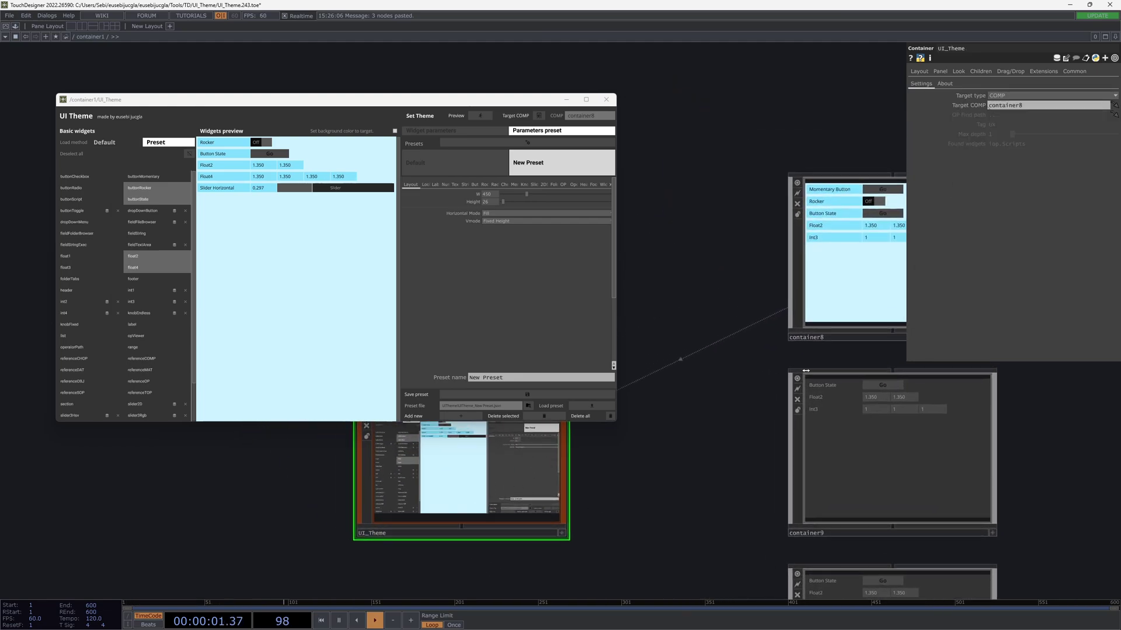
click(1023, 98)
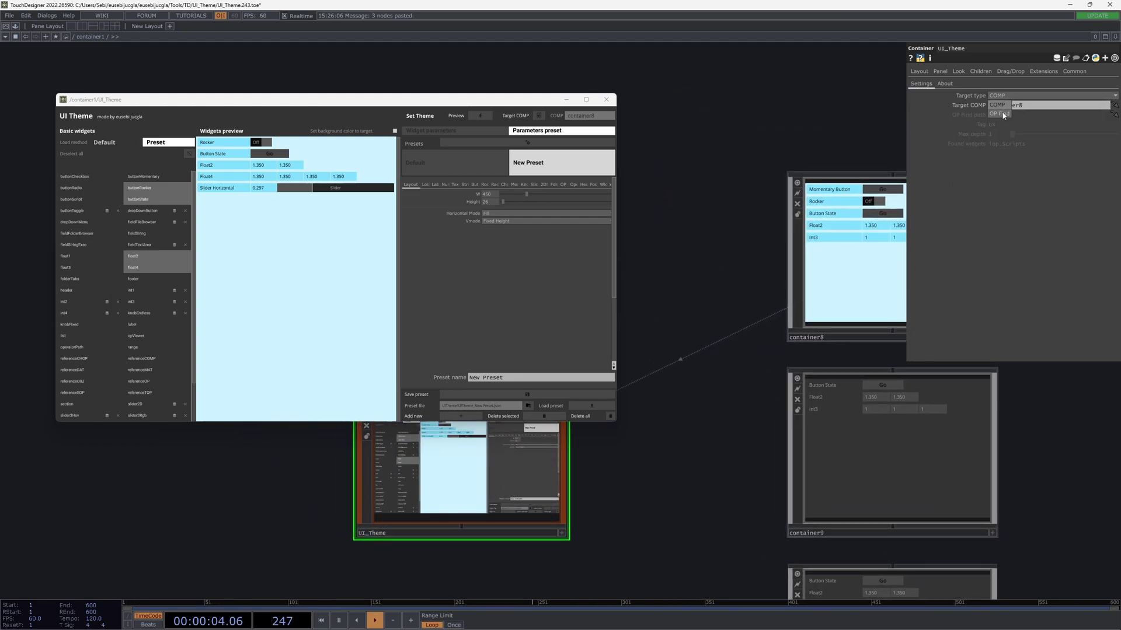
click(1003, 114)
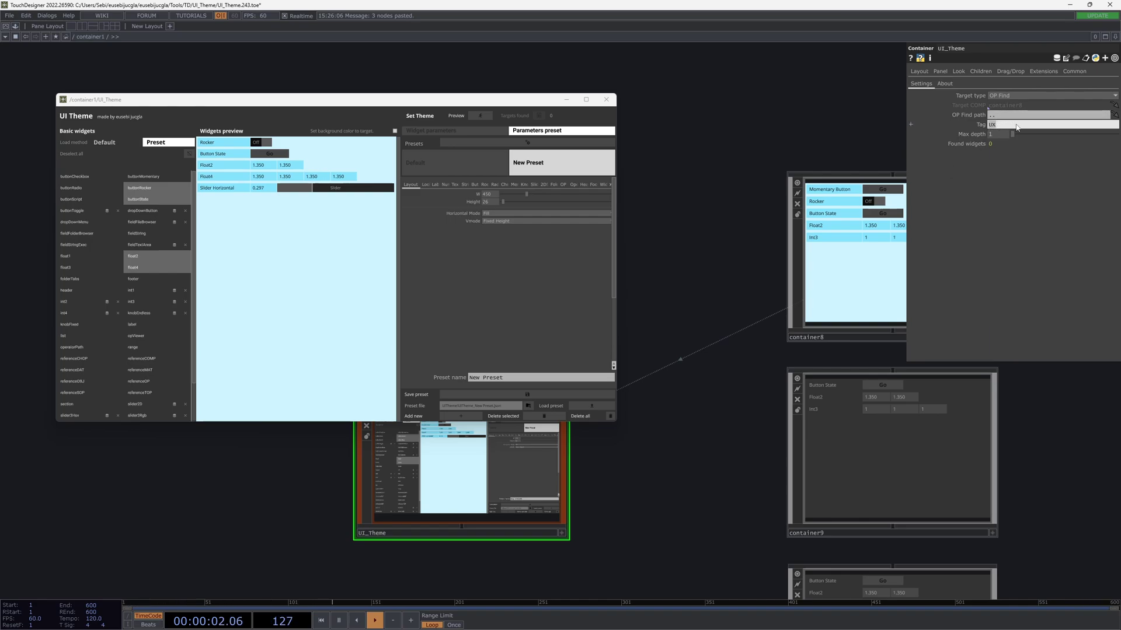
- Add the tag UX to container10 and apply the theme to the widgets found by that tag
scroll(700, 225, down, 3)
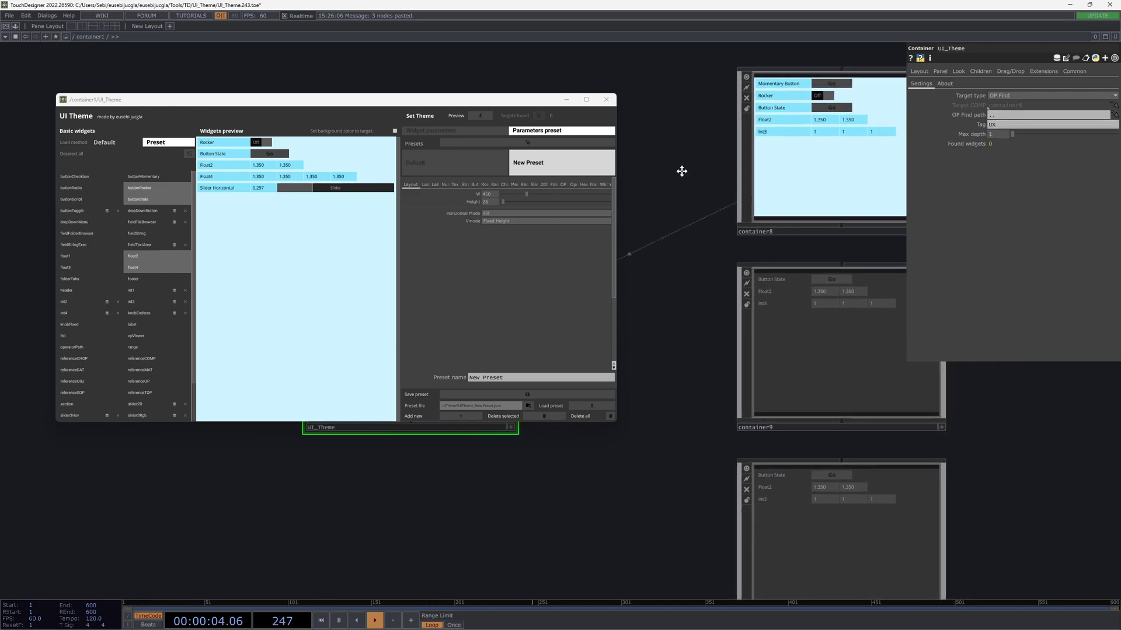
click(774, 153)
click(796, 267)
click(814, 393)
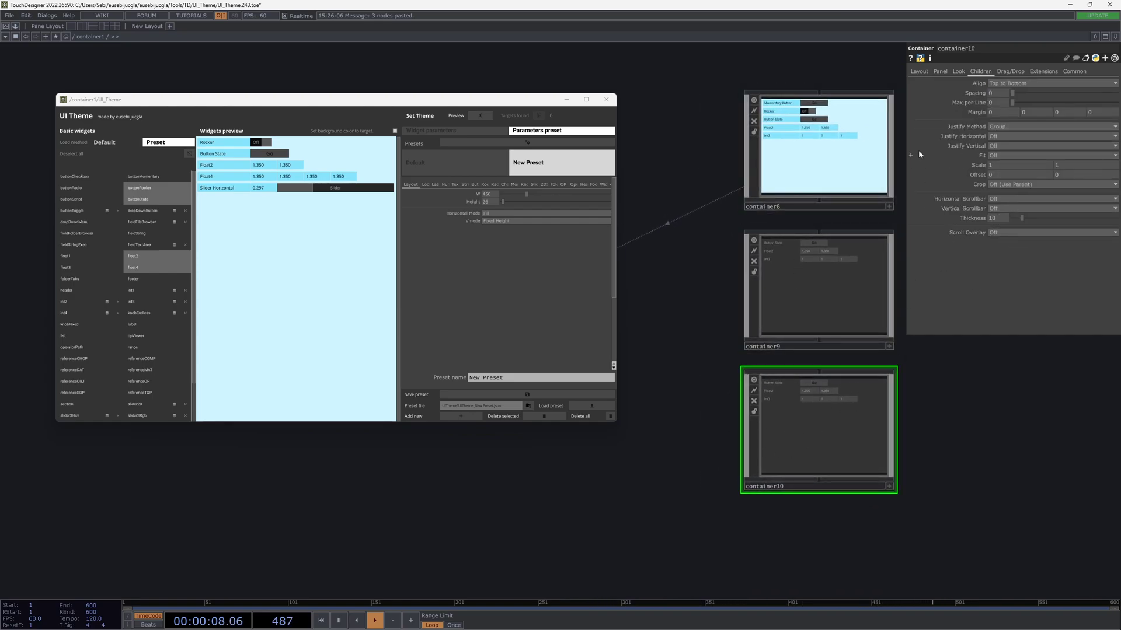
click(1067, 58)
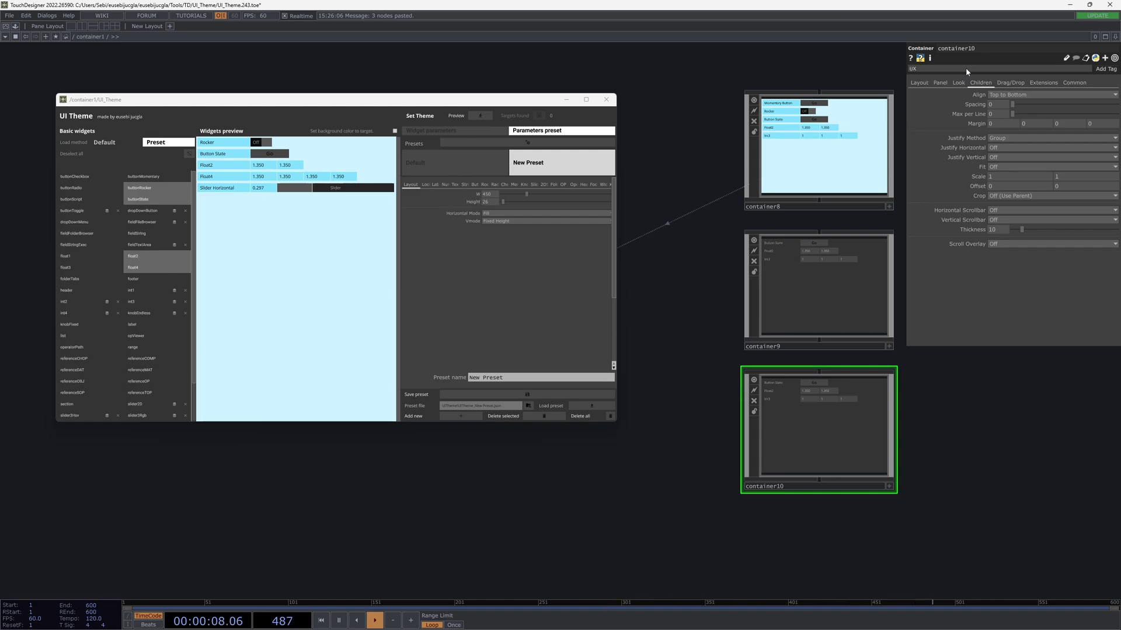
key(Return)
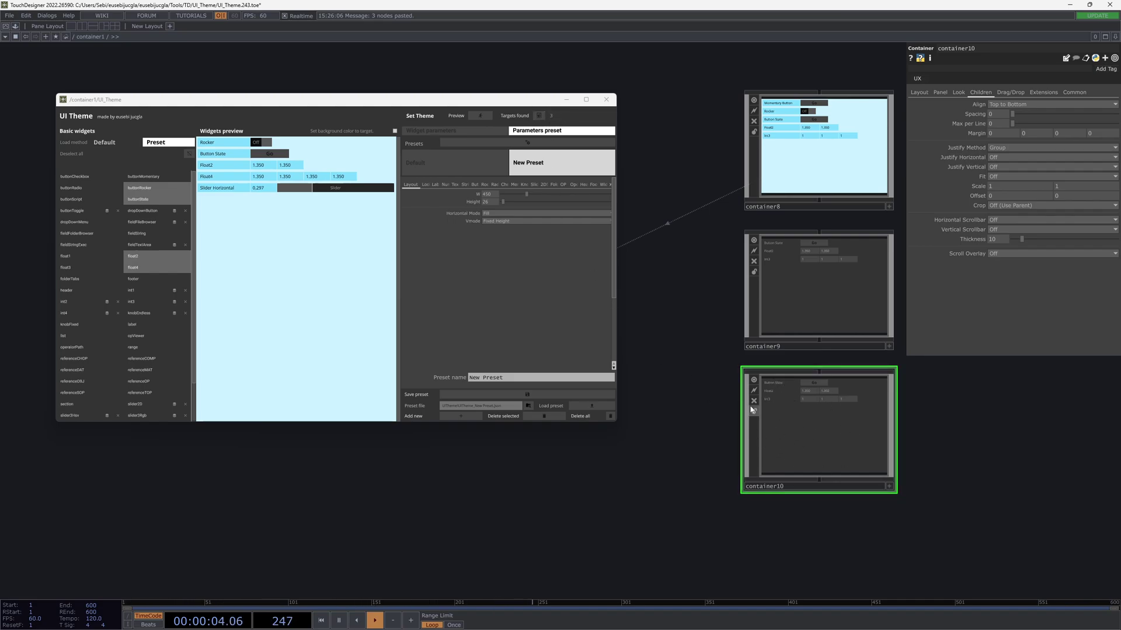
click(538, 115)
click(623, 132)
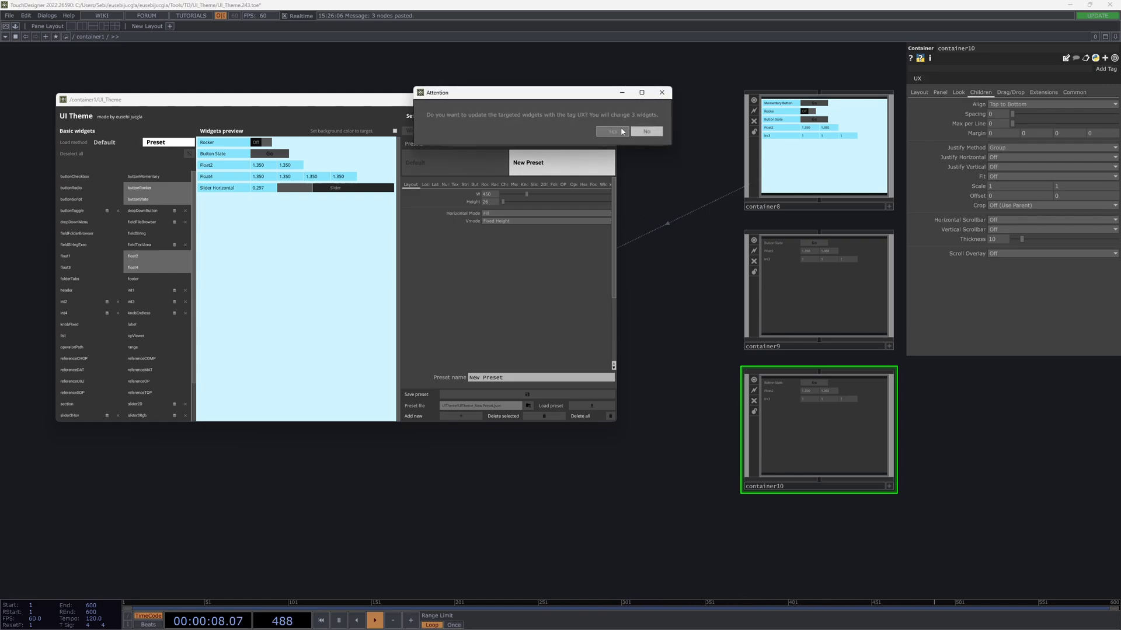
- Select container9 and container8 together and add the tag UX to both
click(815, 304)
ctrl+click(847, 146)
click(1069, 67)
text(UX)
key(Return)
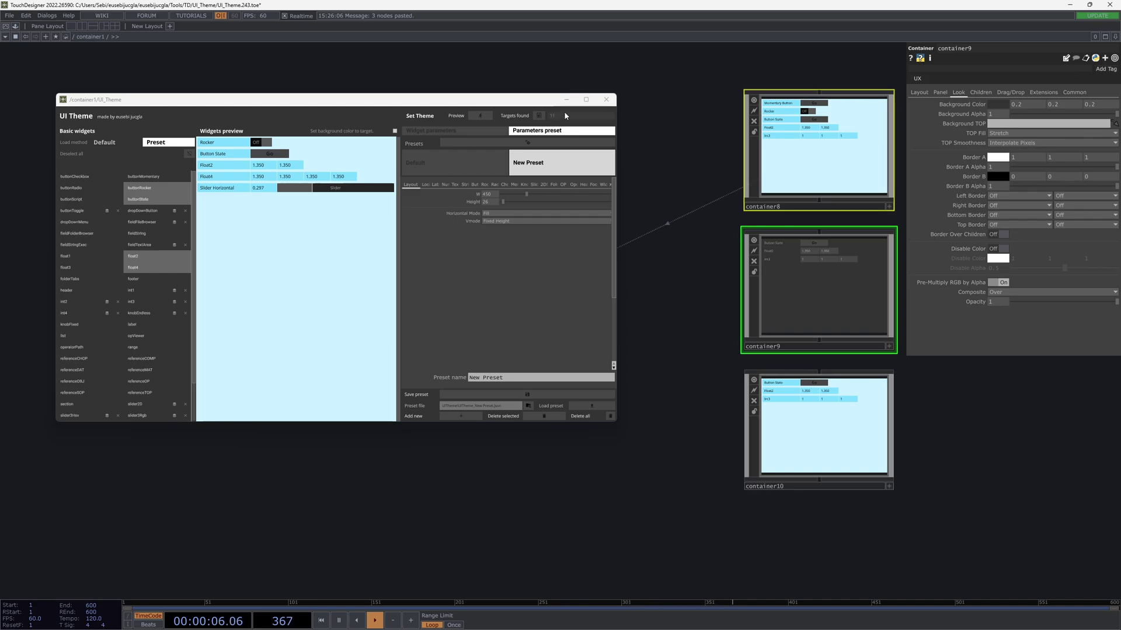
- Apply the theme to all UX-tagged targets across container8, container9 and container10, confirming the update
drag(692, 134, 772, 509)
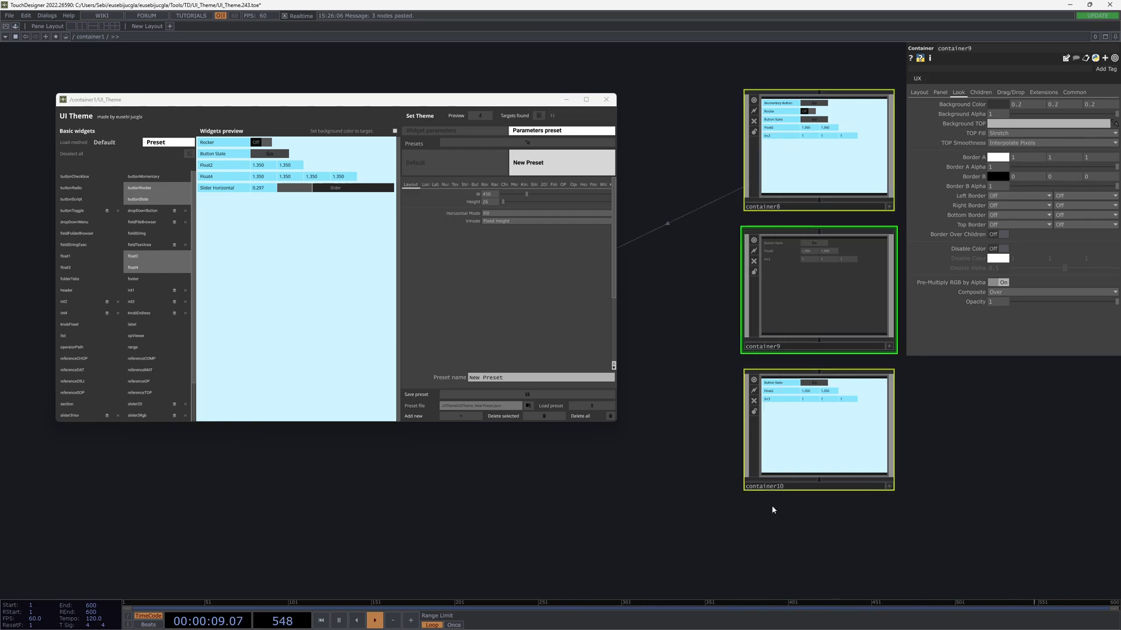
click(711, 479)
click(538, 115)
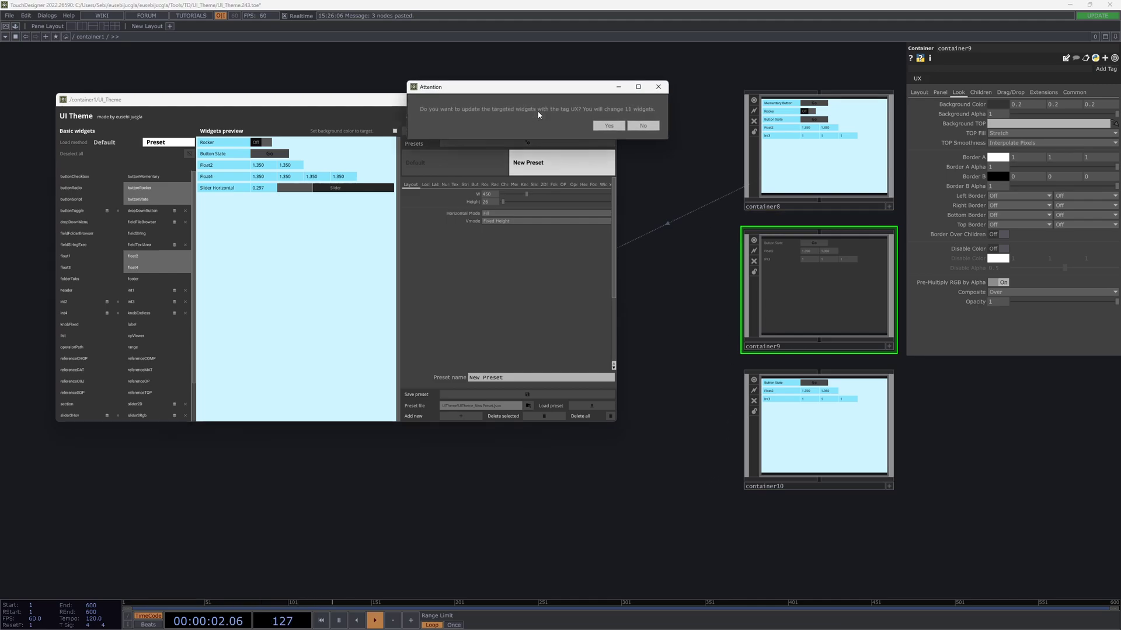
click(609, 125)
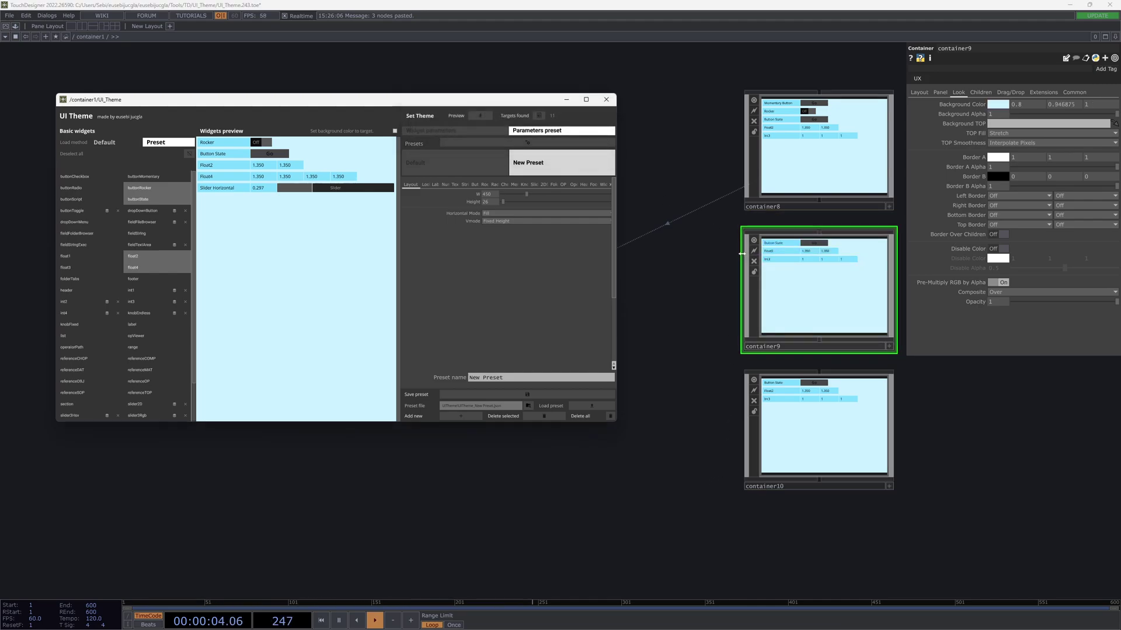
- Switch to the Default preset and apply it to all UX-tagged targets, confirming the update
click(481, 169)
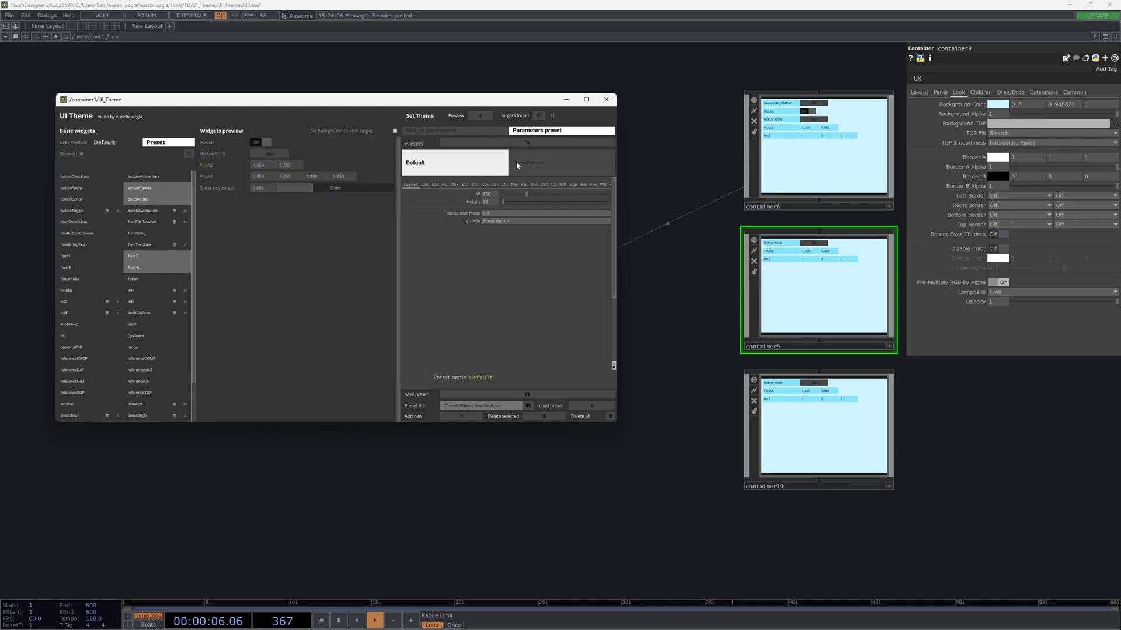
click(539, 115)
click(609, 125)
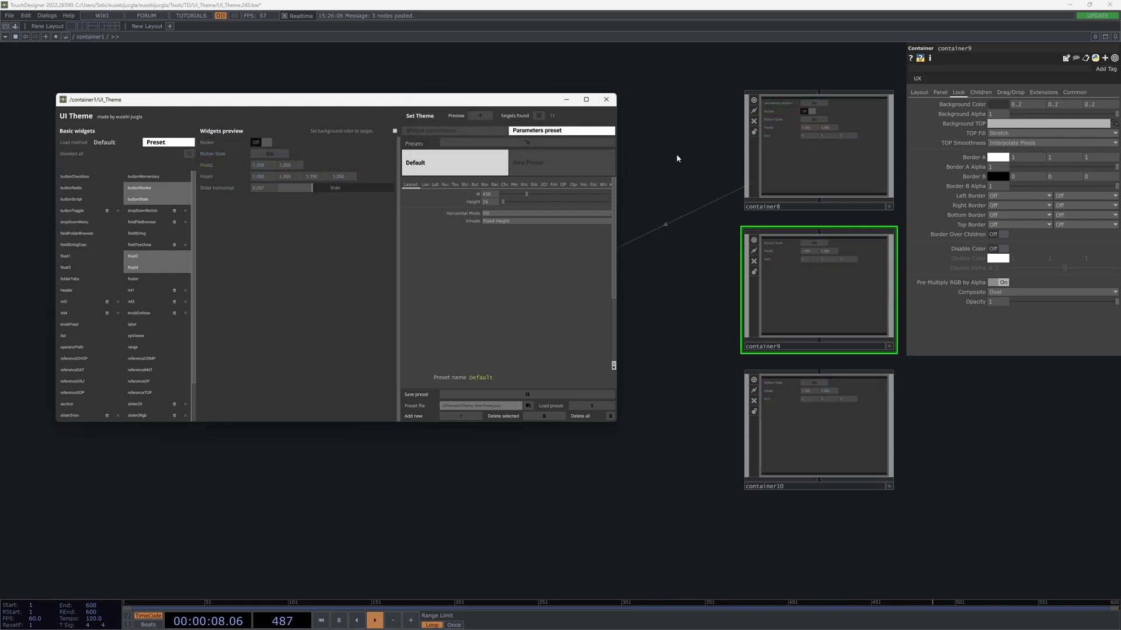
- Go inside container9 and examine the label parameters of the buttonState widget
drag(680, 180, 650, 189)
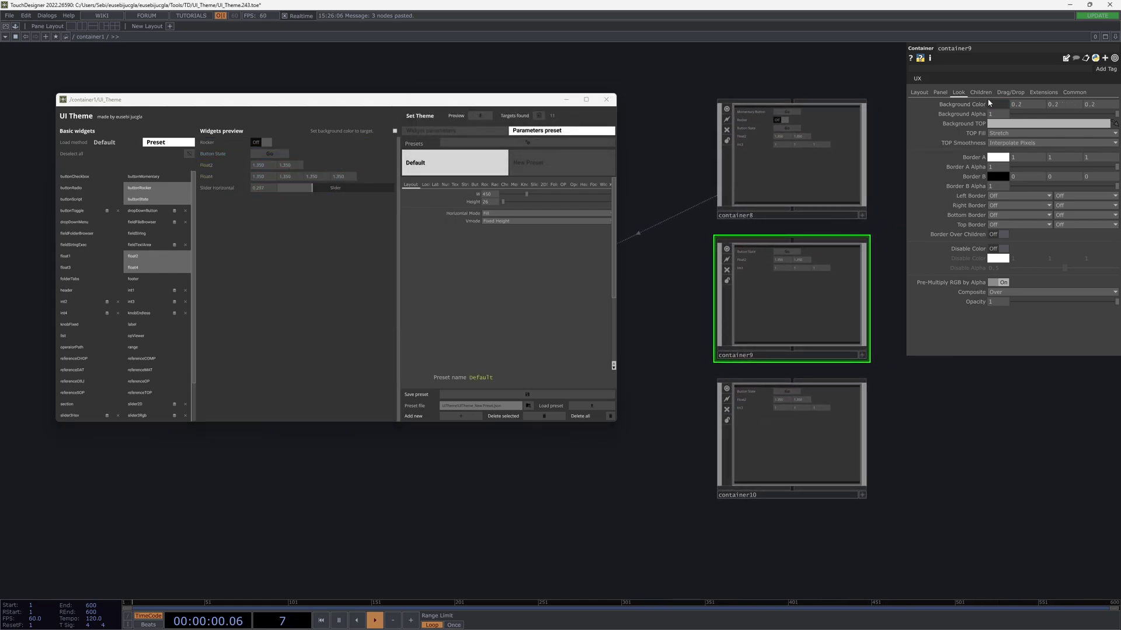
scroll(986, 104, down, 3)
key(i)
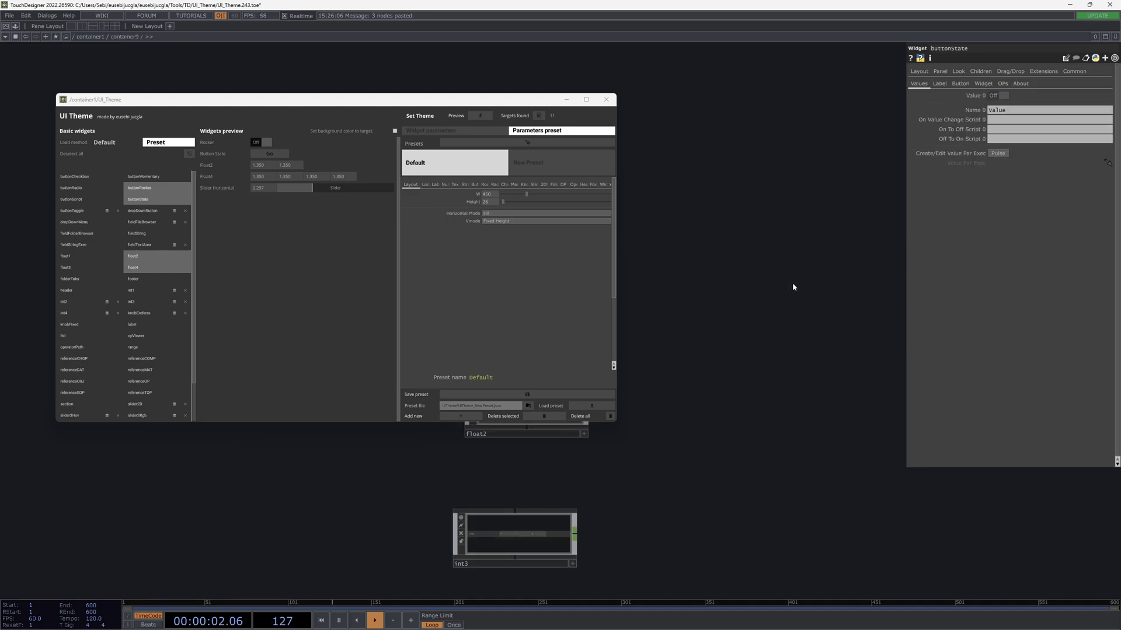
drag(794, 284, 960, 219)
click(683, 333)
scroll(671, 216, up, 3)
click(677, 219)
click(919, 84)
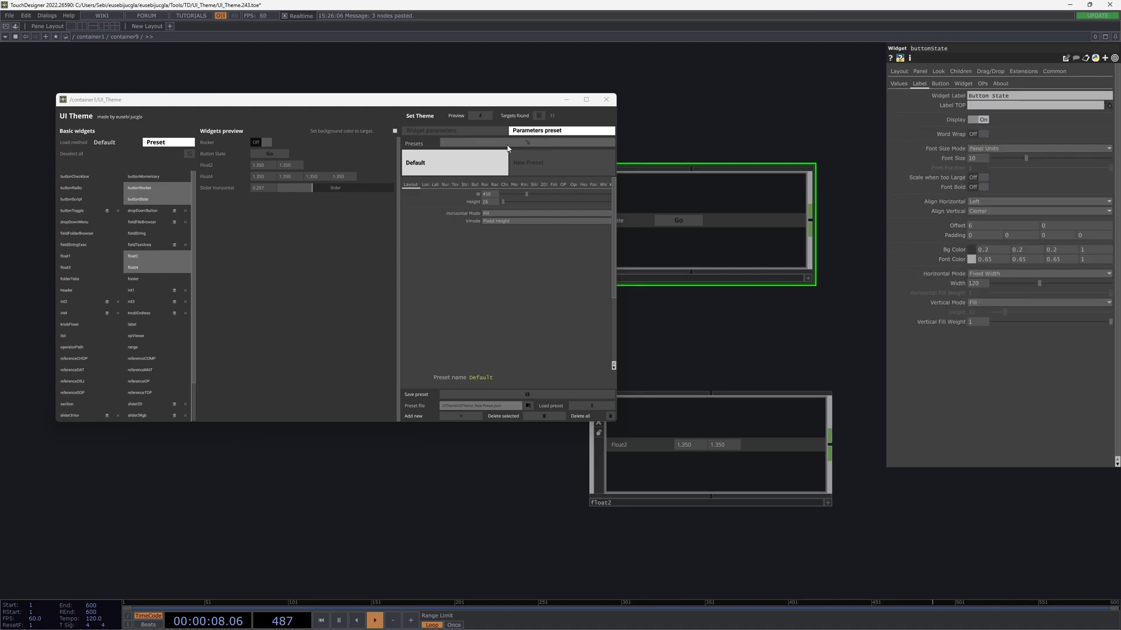
- Apply New Preset to the UX-tagged targets, confirm the update, and return to the parent network
click(528, 163)
click(538, 116)
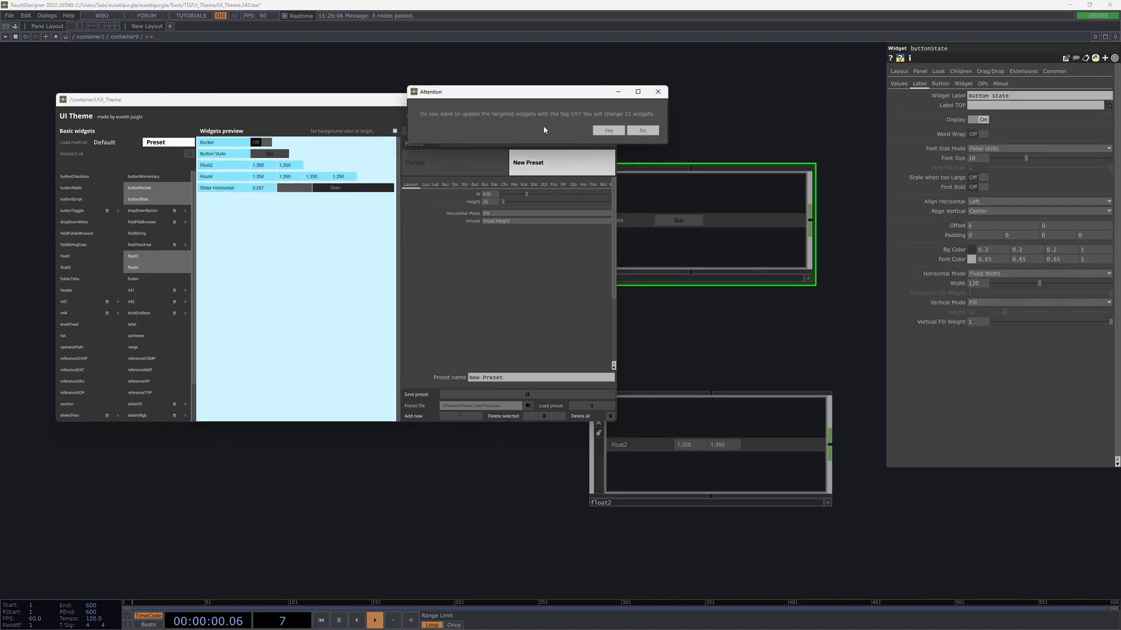
click(607, 131)
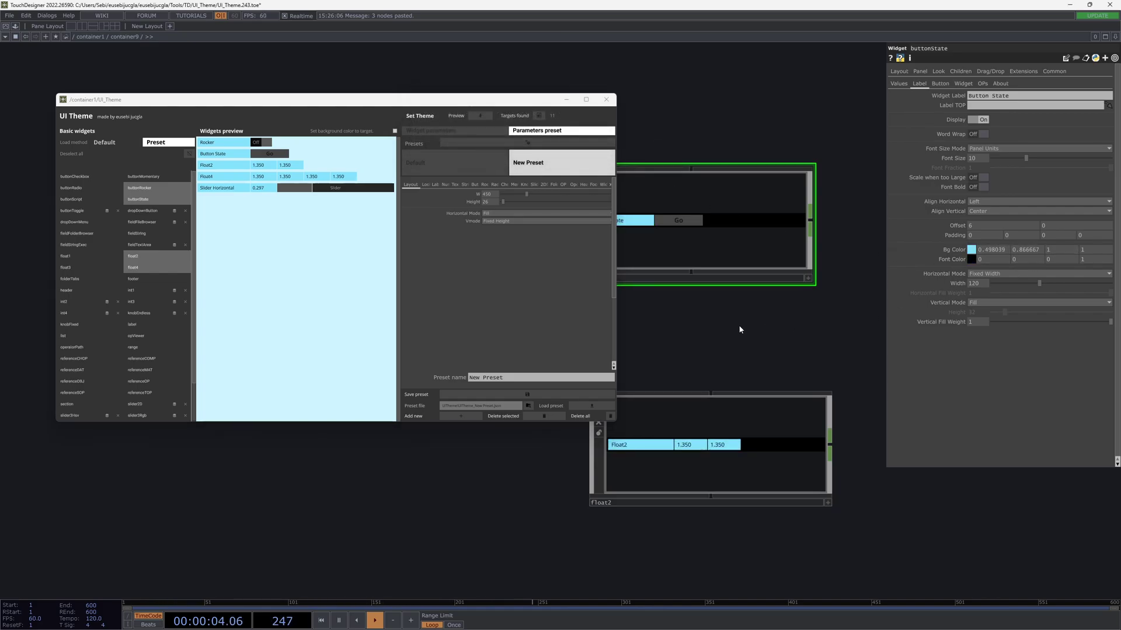
key(u)
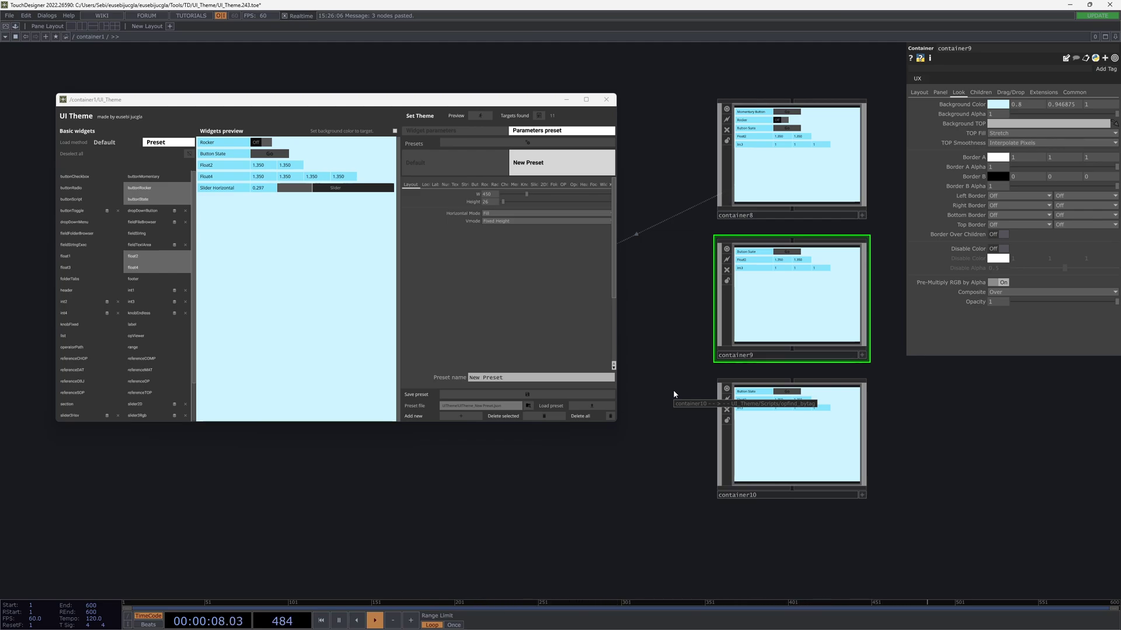
- Choose UITheme_Green and blue.json as the preset file and load it into UI Theme
click(529, 406)
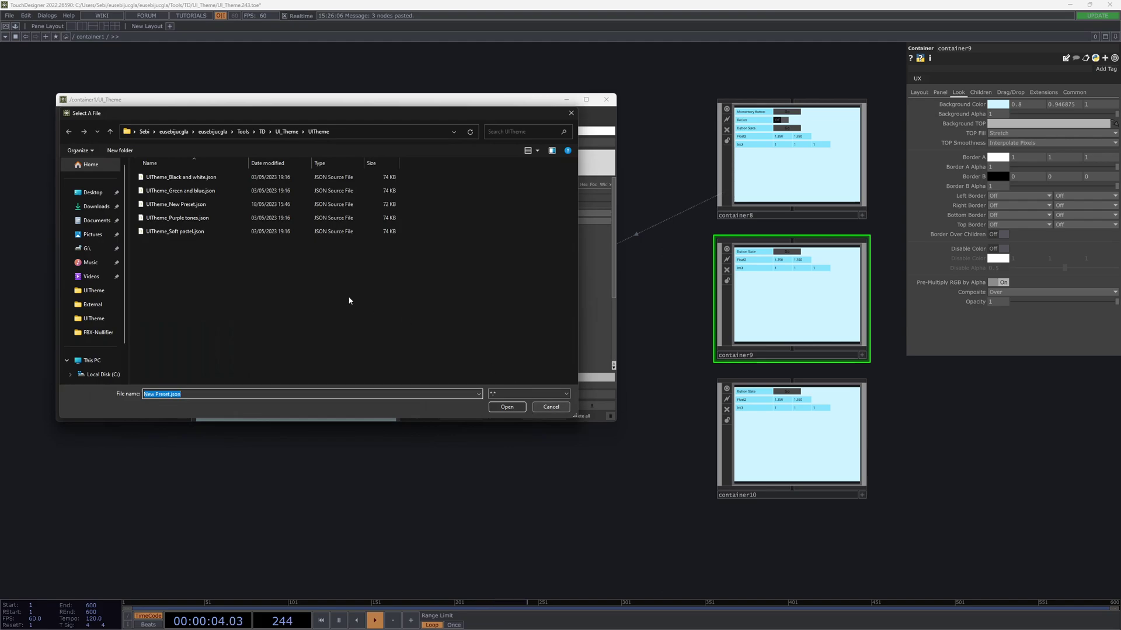
click(185, 232)
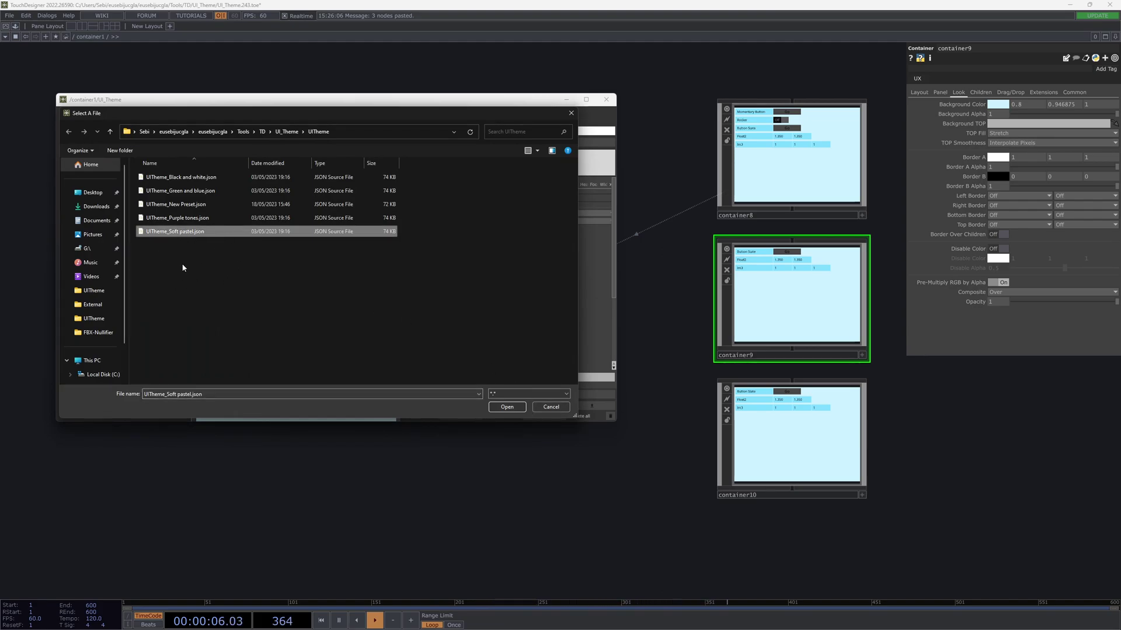
click(180, 191)
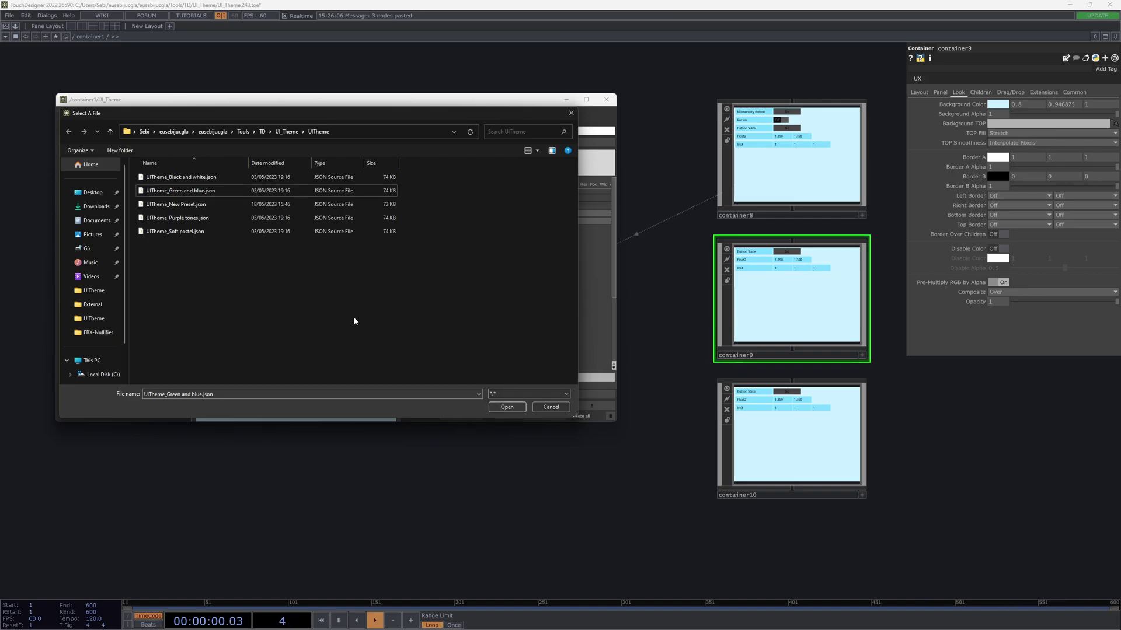
click(512, 409)
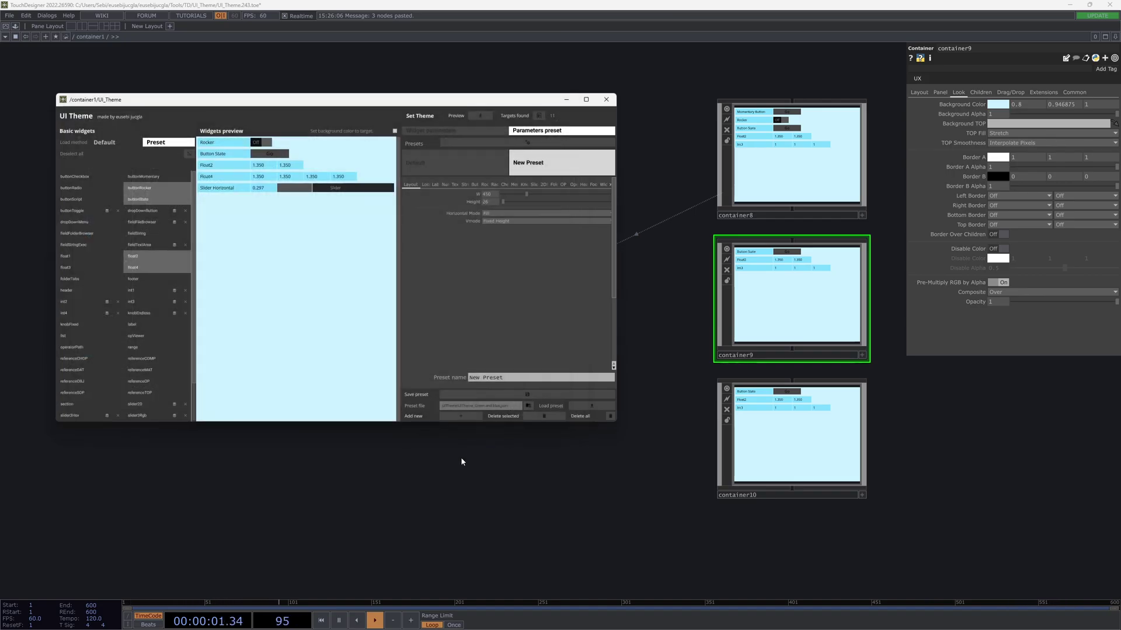
click(577, 408)
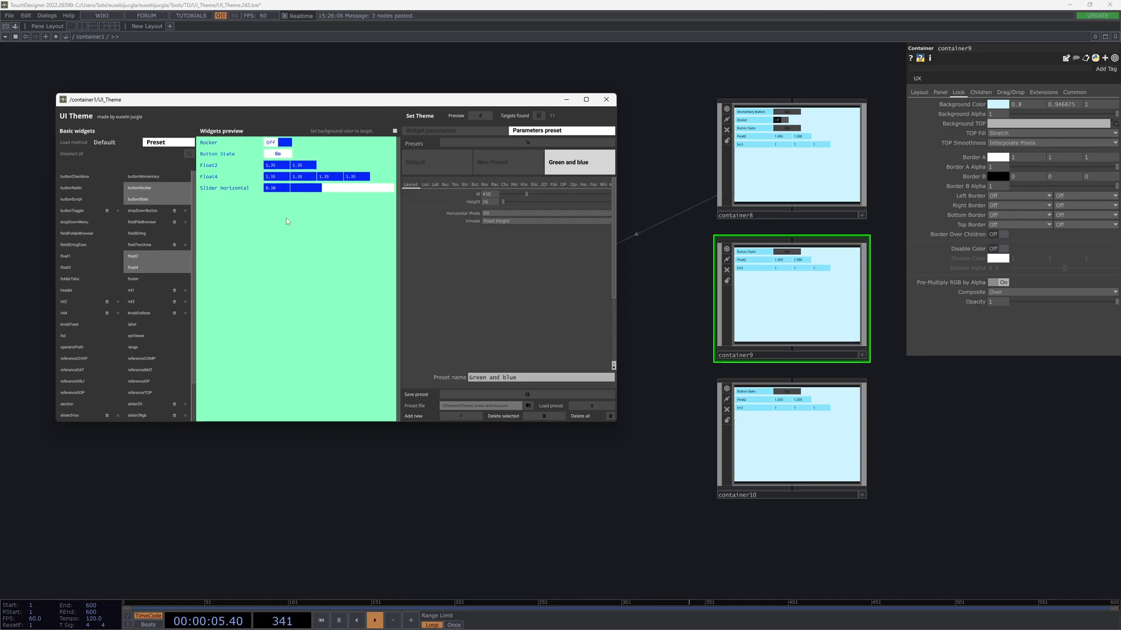
- Apply the Green and blue preset to all UX-tagged targets, confirming the update
click(539, 117)
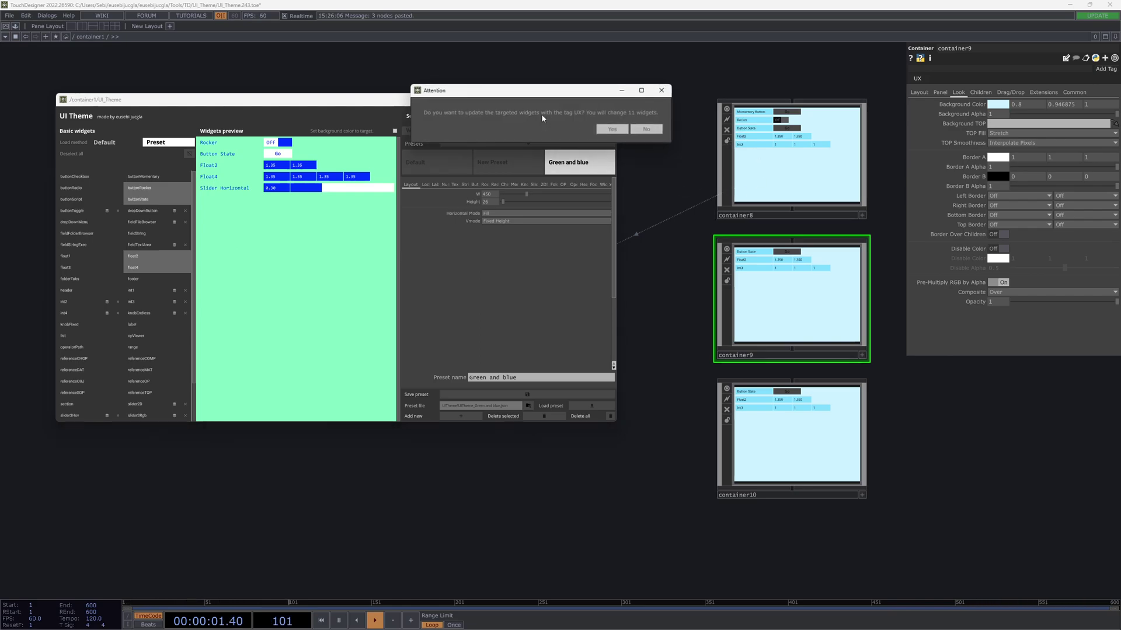
click(613, 129)
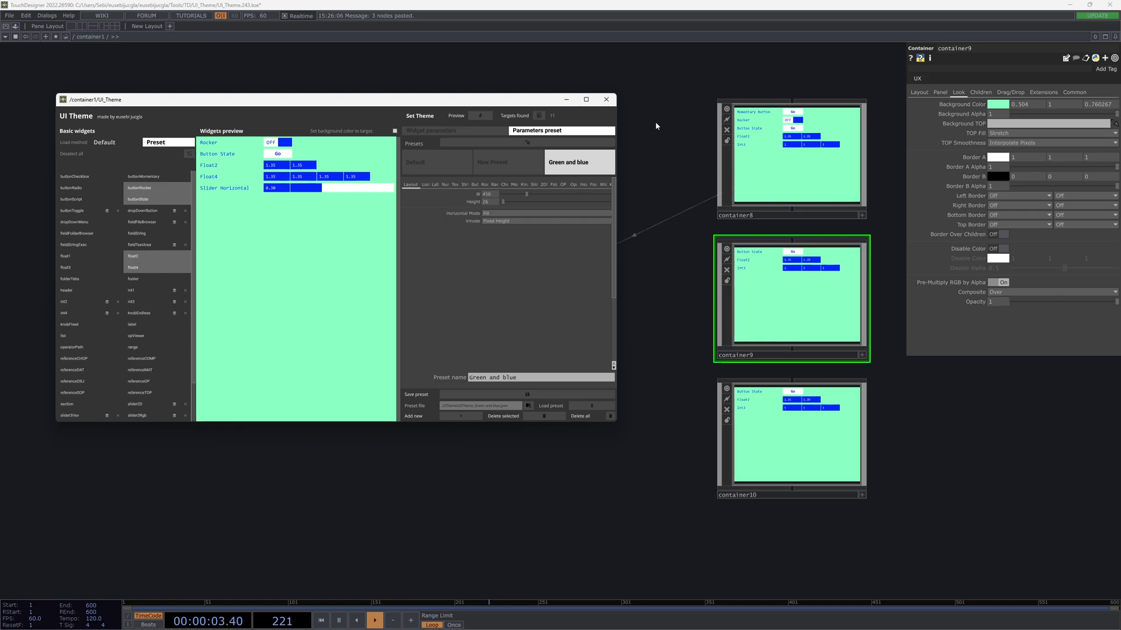
drag(655, 123, 893, 532)
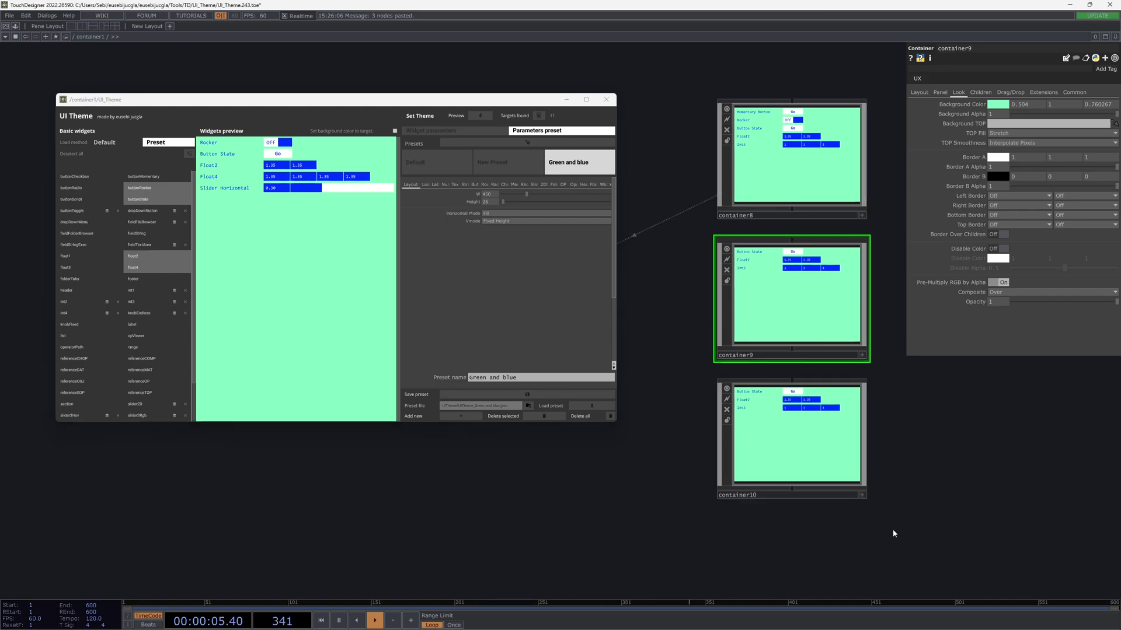